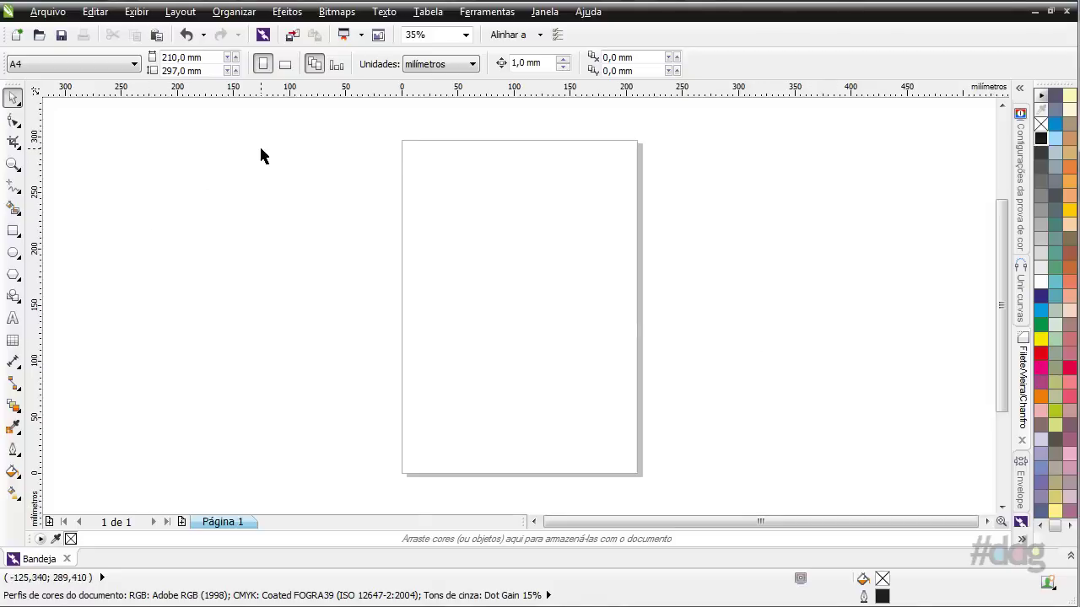
Step: Turn the page to landscape, fit it in view, and draw a large rectangle centred on it
{"action": "left_click", "coordinate": [285, 64]}
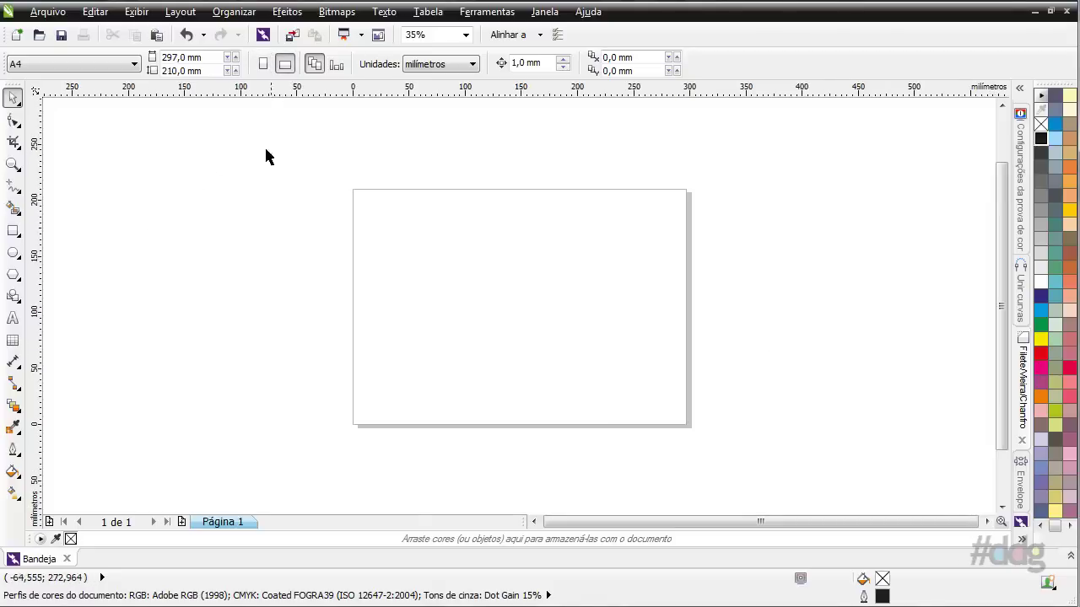
{"action": "left_click", "coordinate": [13, 163]}
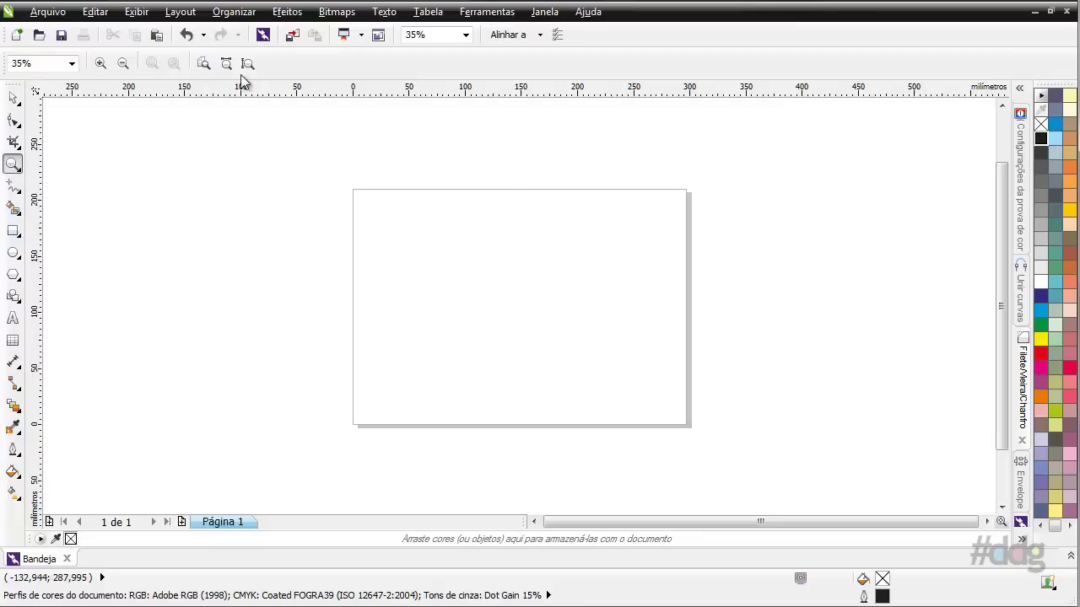
{"action": "left_click", "coordinate": [247, 63]}
{"action": "left_click", "coordinate": [13, 98]}
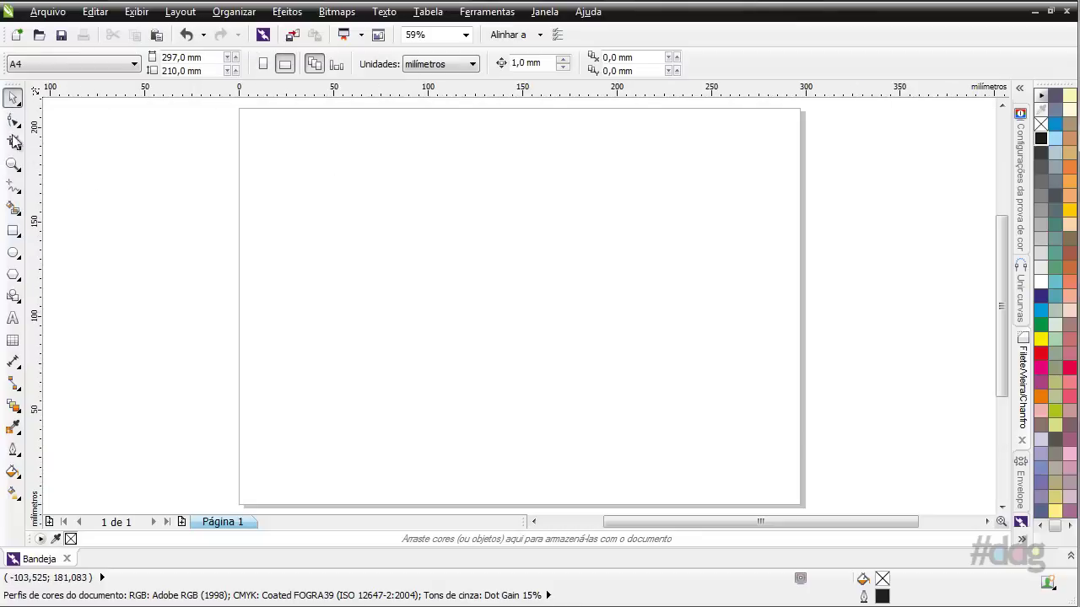
{"action": "left_click", "coordinate": [12, 230]}
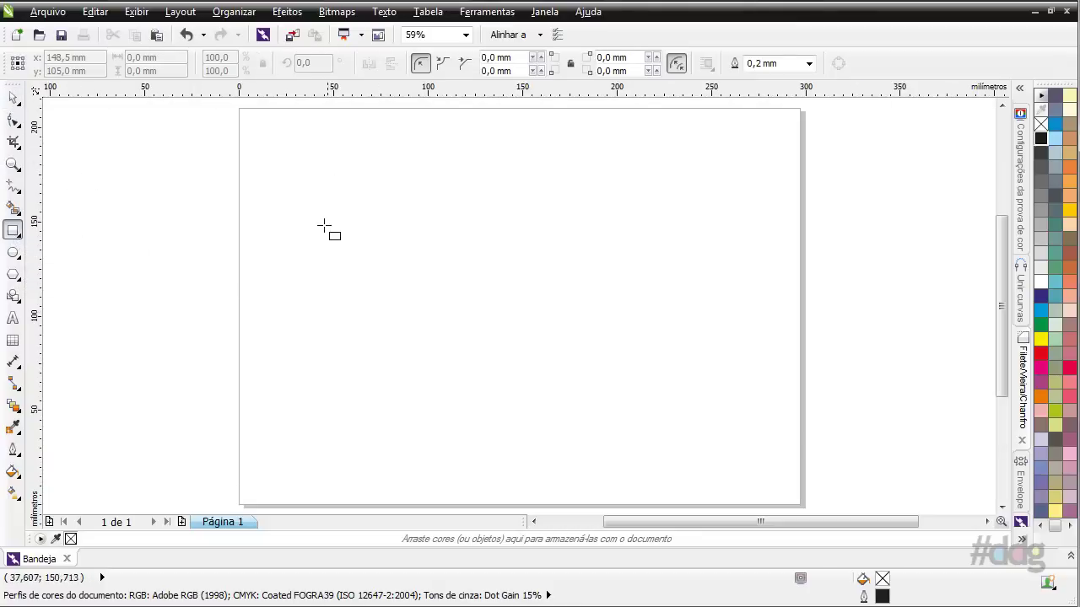
{"action": "mouse_move", "coordinate": [311, 191]}
{"action": "left_mouse_down"}
{"action": "mouse_move", "coordinate": [739, 387]}
{"action": "mouse_move", "coordinate": [716, 441]}
{"action": "left_mouse_up"}
{"action": "key", "text": "p"}
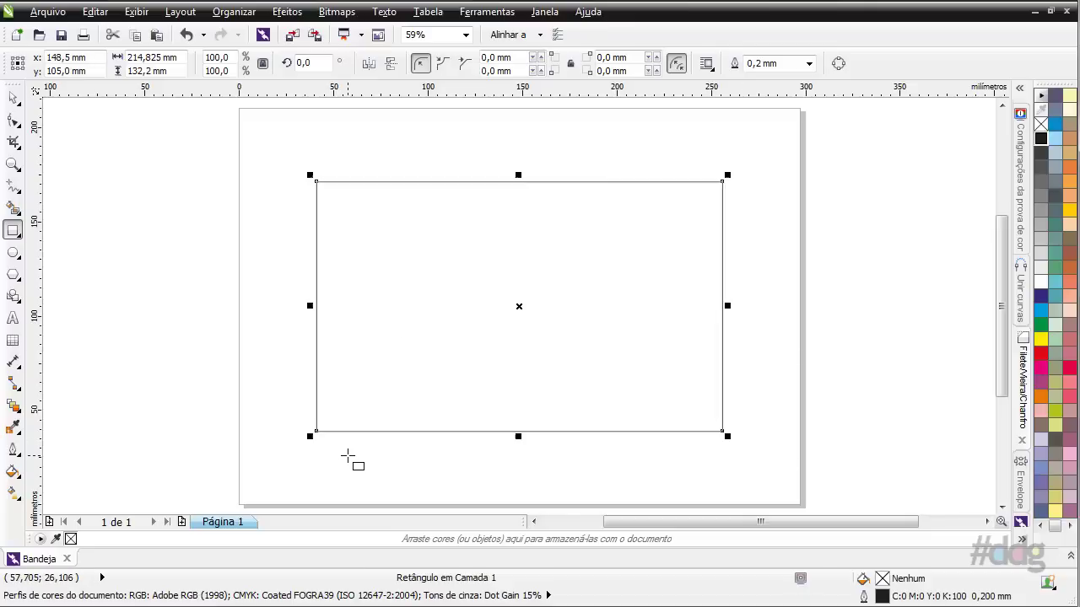
Step: Draw a circle from the rectangle's centre and fill it red
{"action": "left_click", "coordinate": [16, 252]}
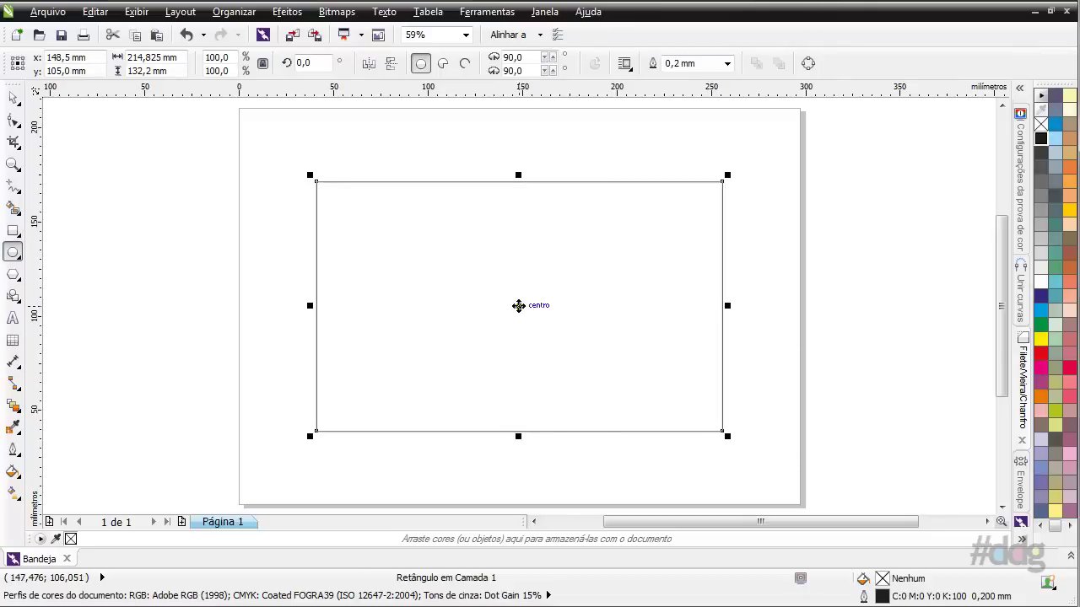
{"action": "left_click_drag", "start_coordinate": [518, 305], "coordinate": [584, 382]}
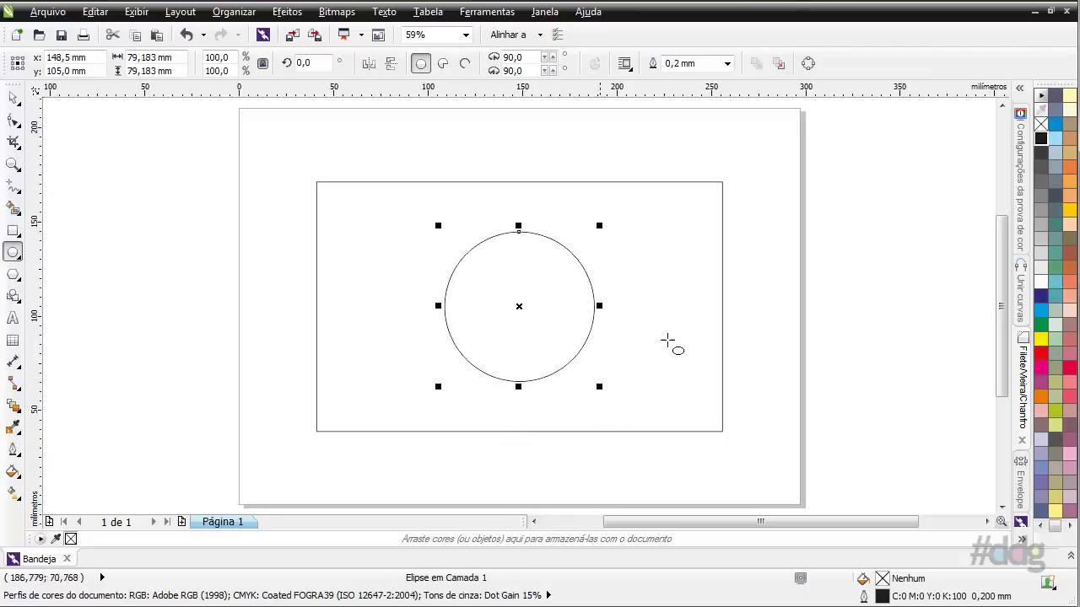
{"action": "key", "text": "space"}
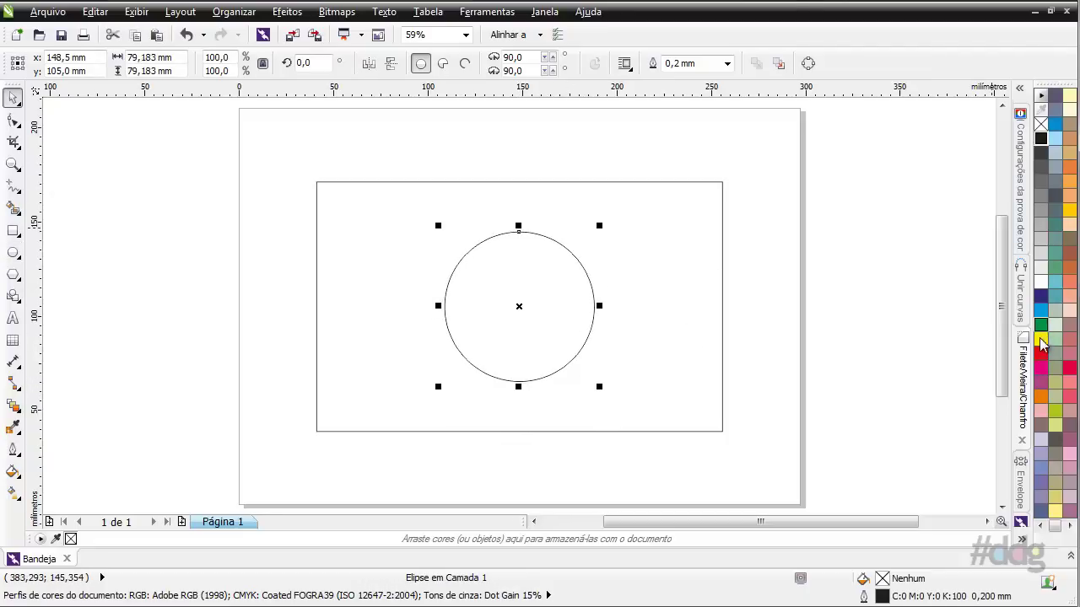
{"action": "left_click", "coordinate": [1040, 353]}
Step: Fill the rectangle white and remove the red circle's outline
{"action": "key", "text": "Tab"}
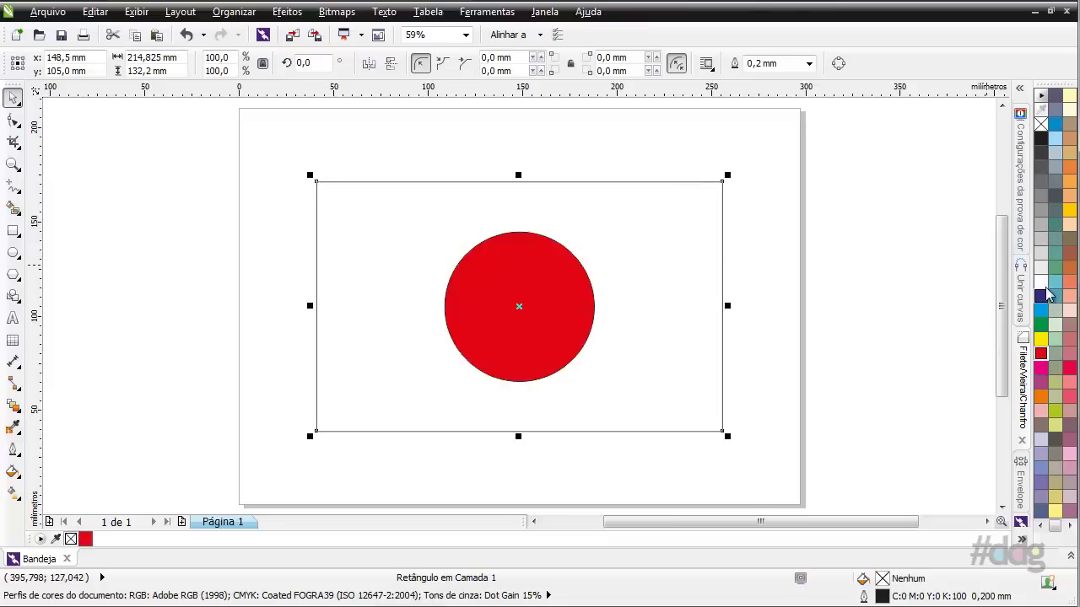
{"action": "left_click", "coordinate": [1042, 281]}
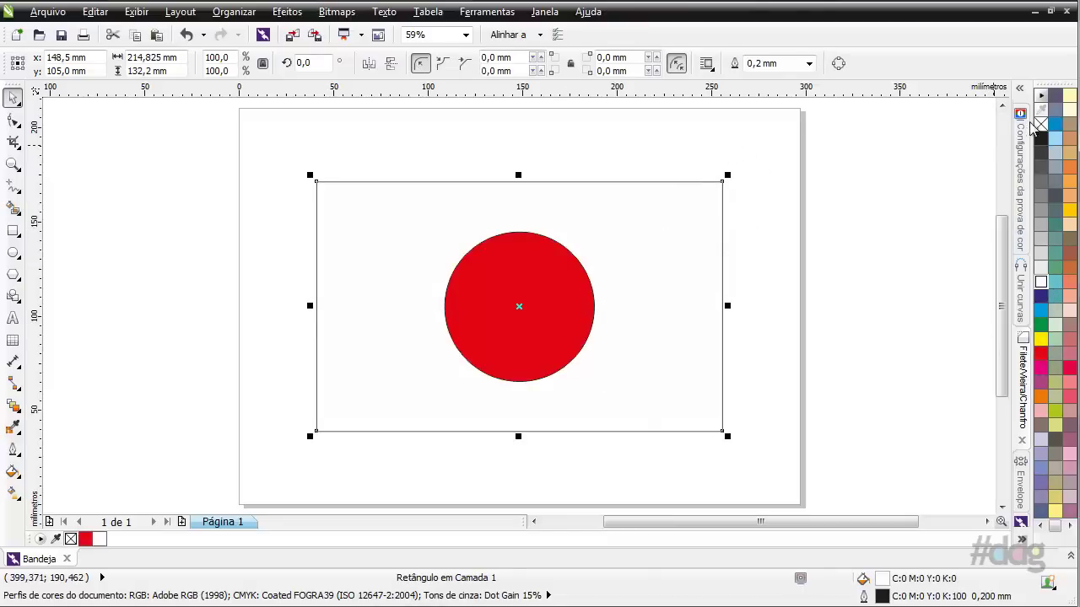
{"action": "left_click", "coordinate": [622, 157]}
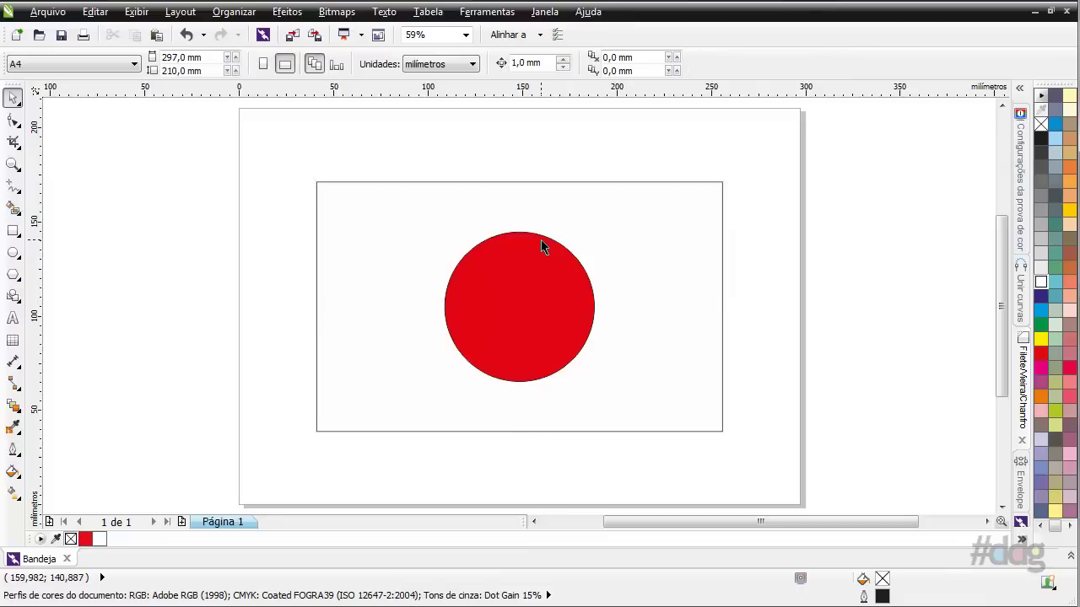
{"action": "left_click", "coordinate": [541, 240]}
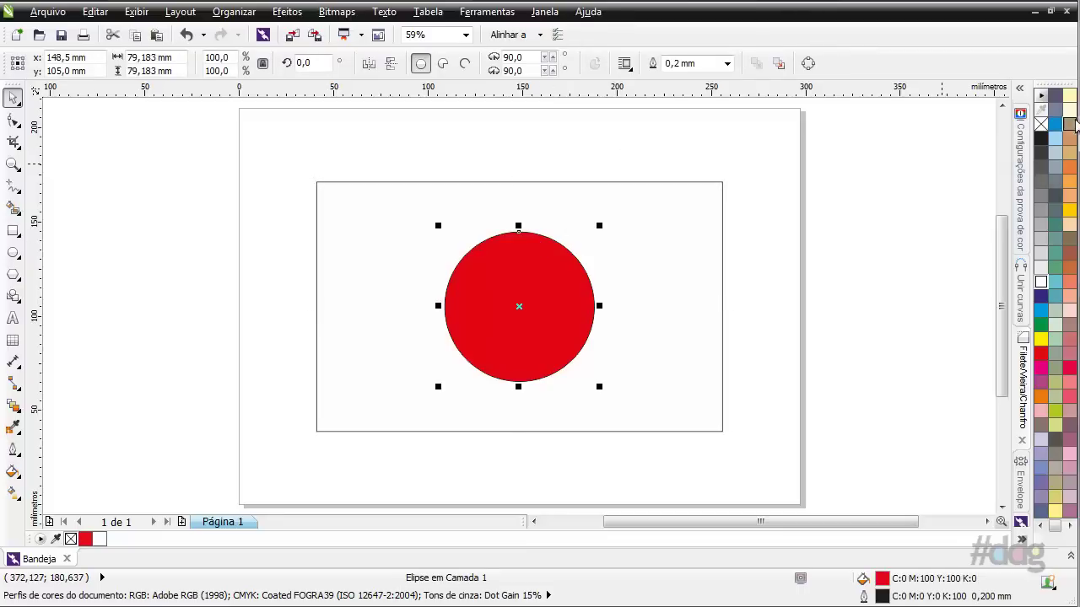
{"action": "right_click", "coordinate": [1040, 124]}
{"action": "left_click", "coordinate": [762, 248]}
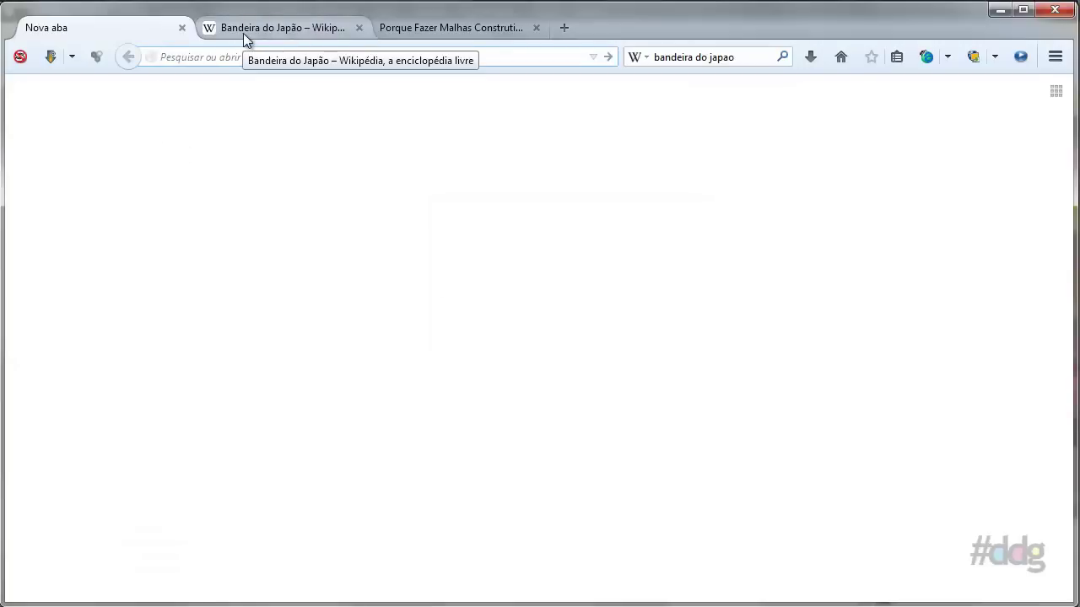
Step: Open the 'Bandeira do Japão' article and scroll down to its 'Desde 1999' section
{"action": "left_click", "coordinate": [243, 33]}
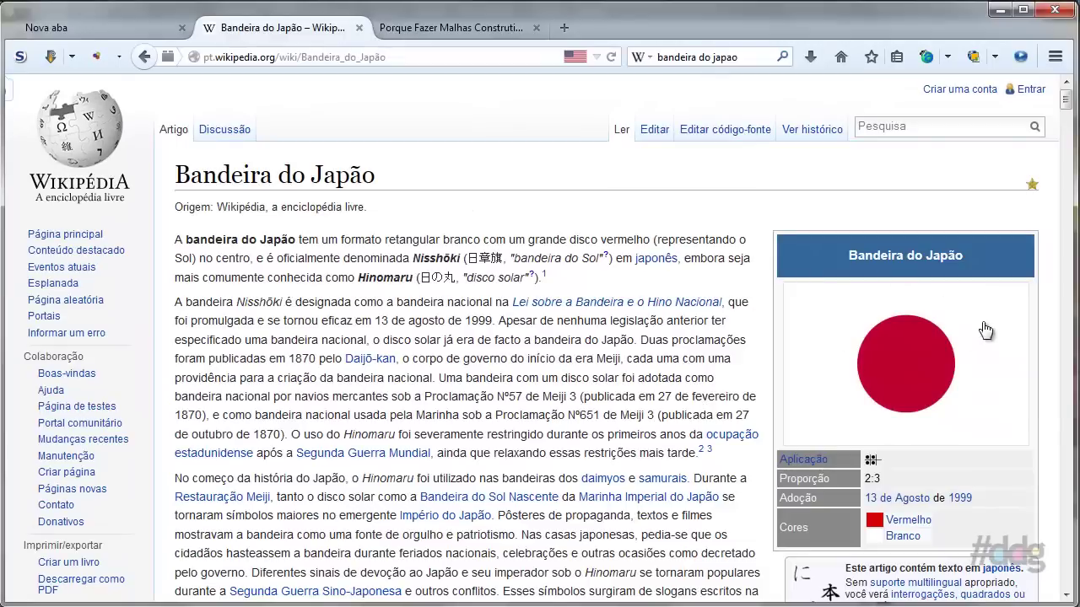
{"action": "left_click_drag", "start_coordinate": [1065, 101], "coordinate": [1048, 240]}
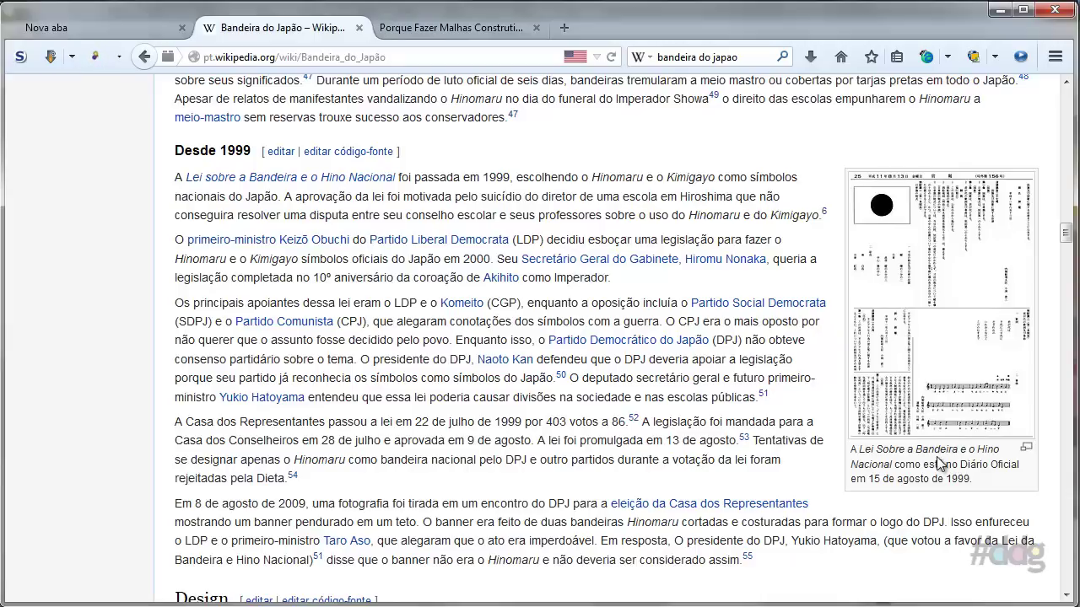
Step: Scroll the article to the Design section's 3:2 proportion diagram
{"action": "scroll", "coordinate": [808, 411], "scroll_direction": "down", "scroll_amount": 5}
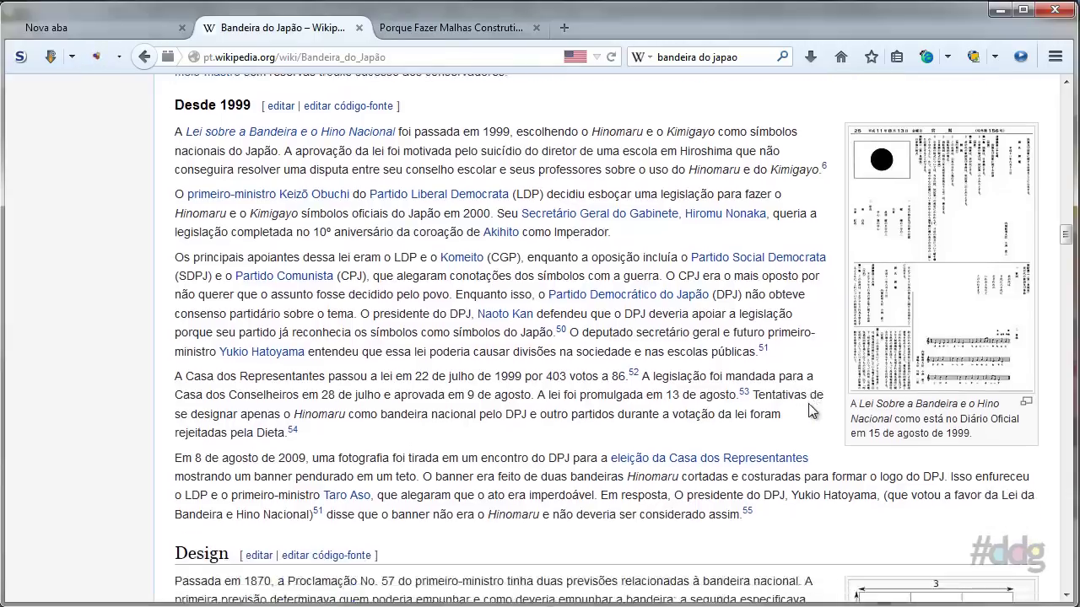
{"action": "scroll", "coordinate": [808, 405], "scroll_direction": "up", "scroll_amount": 1}
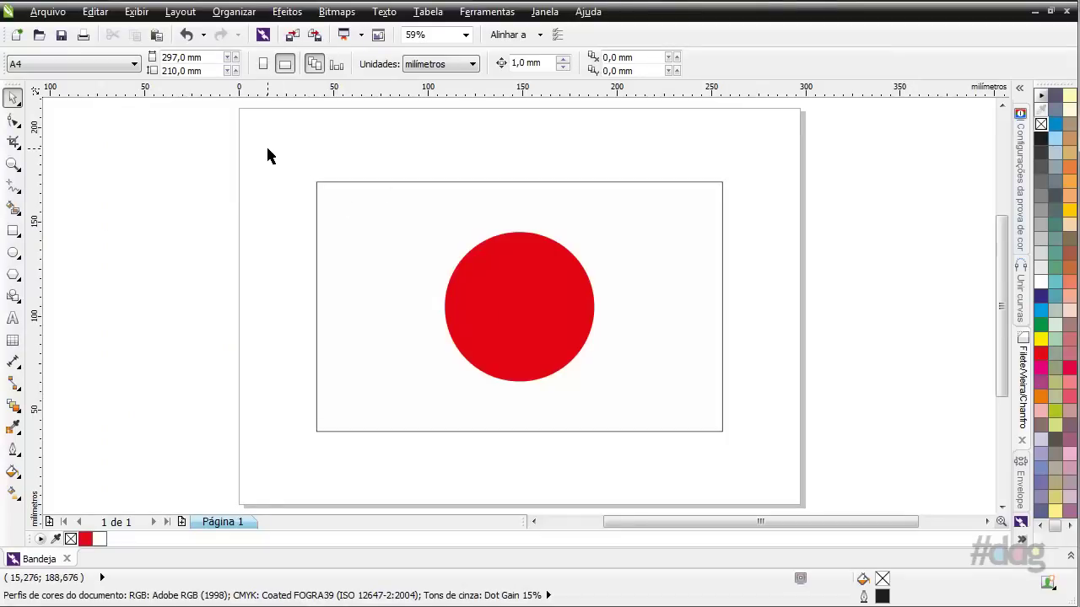
Step: Select the flag's rectangle and red circle together and delete them
{"action": "left_click_drag", "start_coordinate": [269, 156], "coordinate": [812, 465]}
{"action": "key", "text": "Delete"}
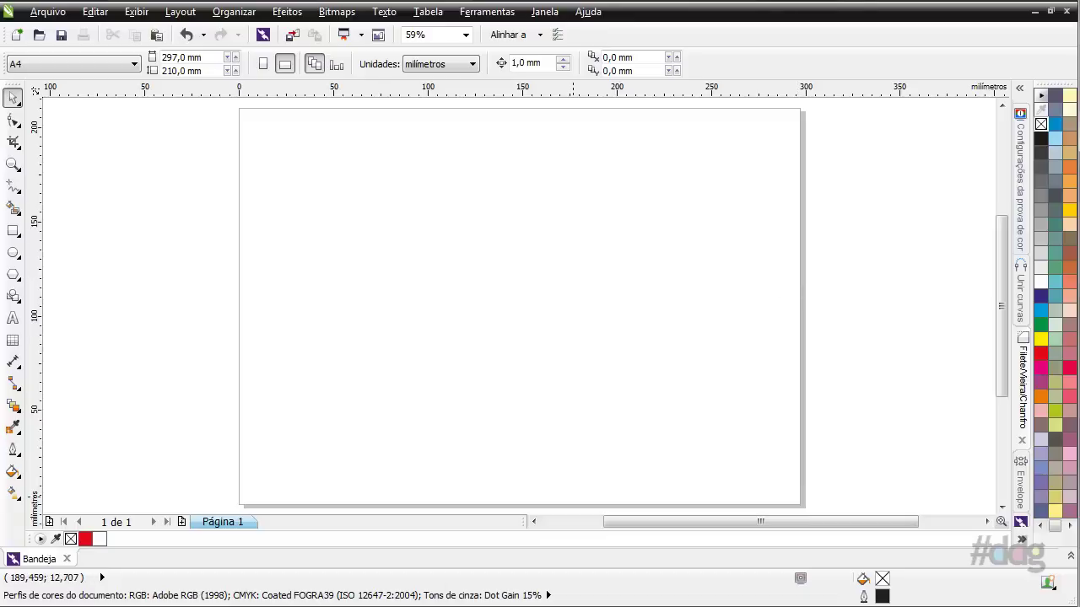
Step: Work out 200 / 3 in Calculator, then clear it and enter 210
{"action": "key", "text": "super"}
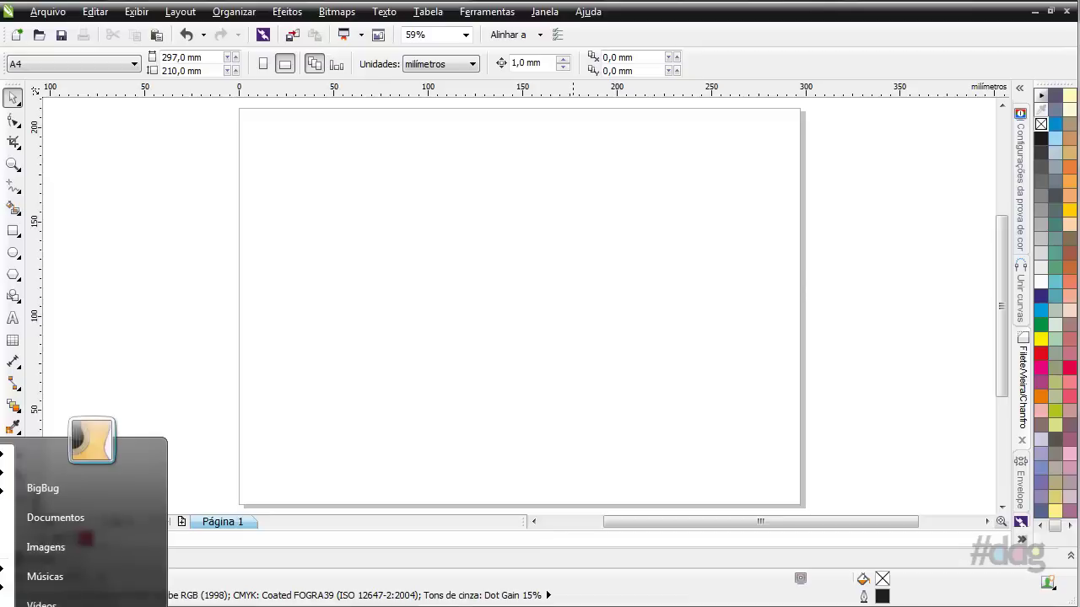
{"action": "key", "text": "Return"}
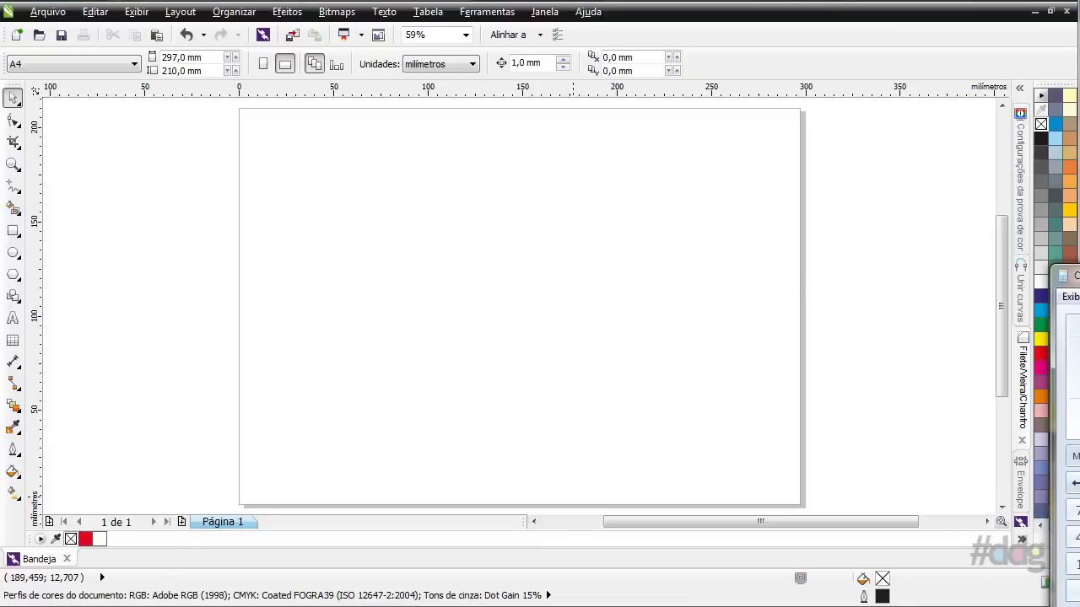
{"action": "left_click_drag", "start_coordinate": [1067, 275], "coordinate": [808, 184]}
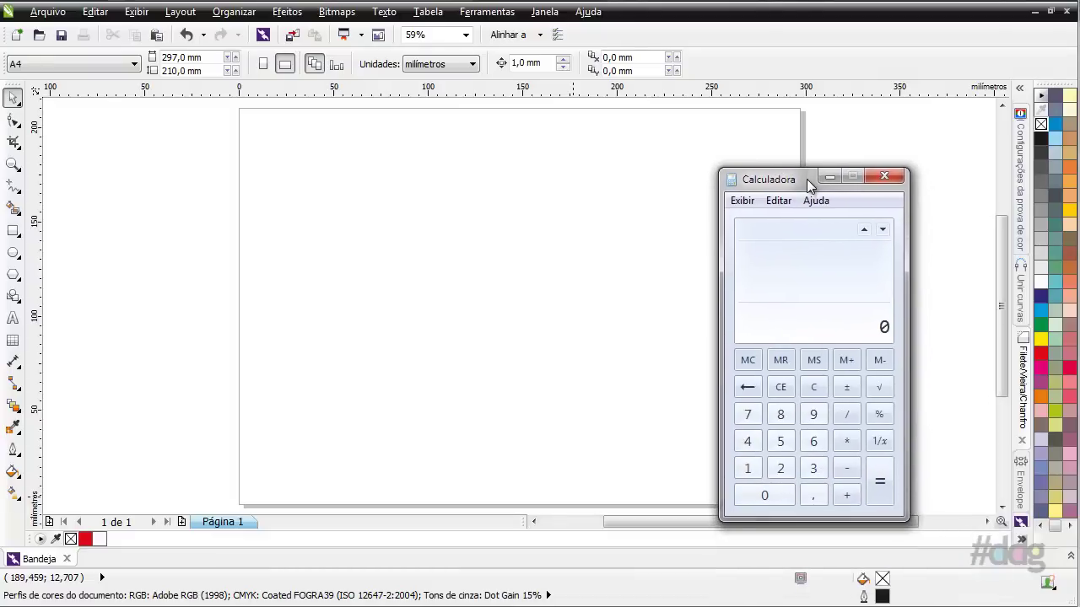
{"action": "type", "text": "200 / 3"}
{"action": "key", "text": "Return"}
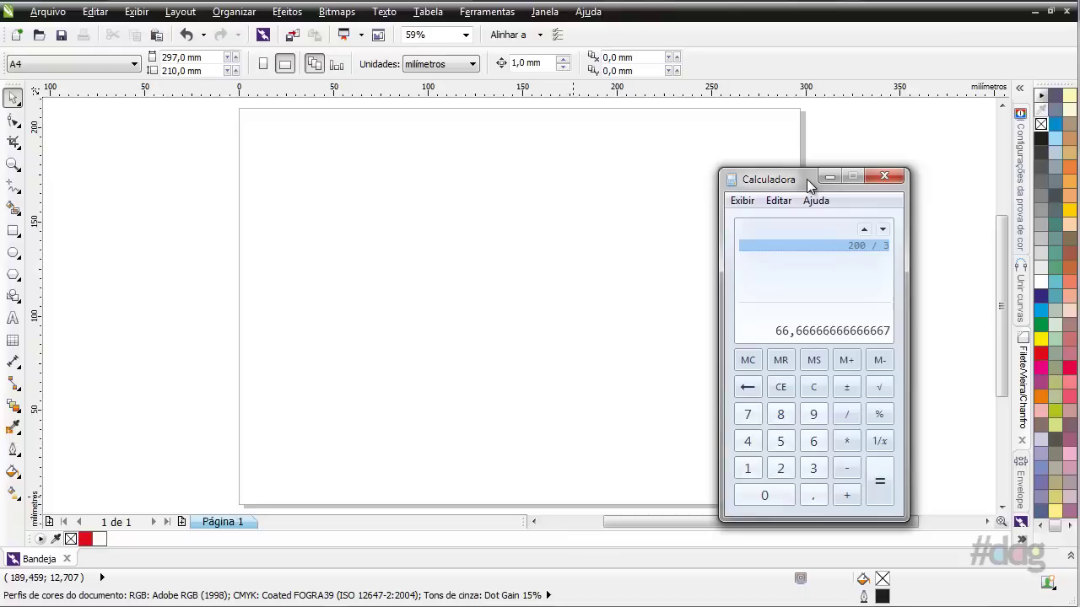
{"action": "key", "text": "Escape"}
{"action": "type", "text": "21"}
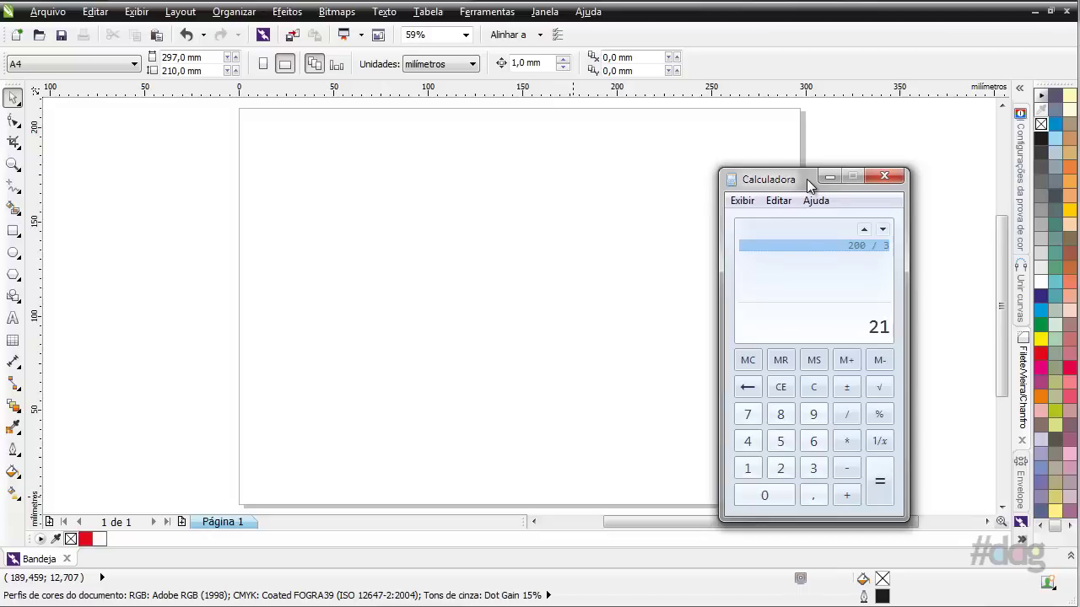
{"action": "type", "text": "0"}
{"action": "left_click", "coordinate": [870, 44]}
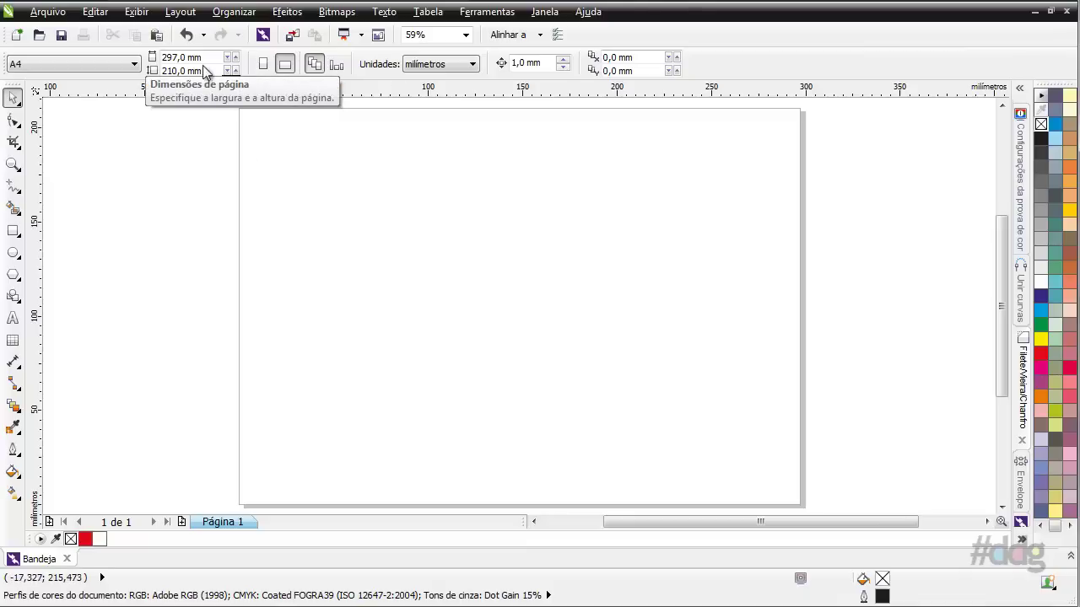
Step: Draw a new rectangle and, with proportions unlocked, set its width to 210 mm
{"action": "left_click", "coordinate": [13, 230]}
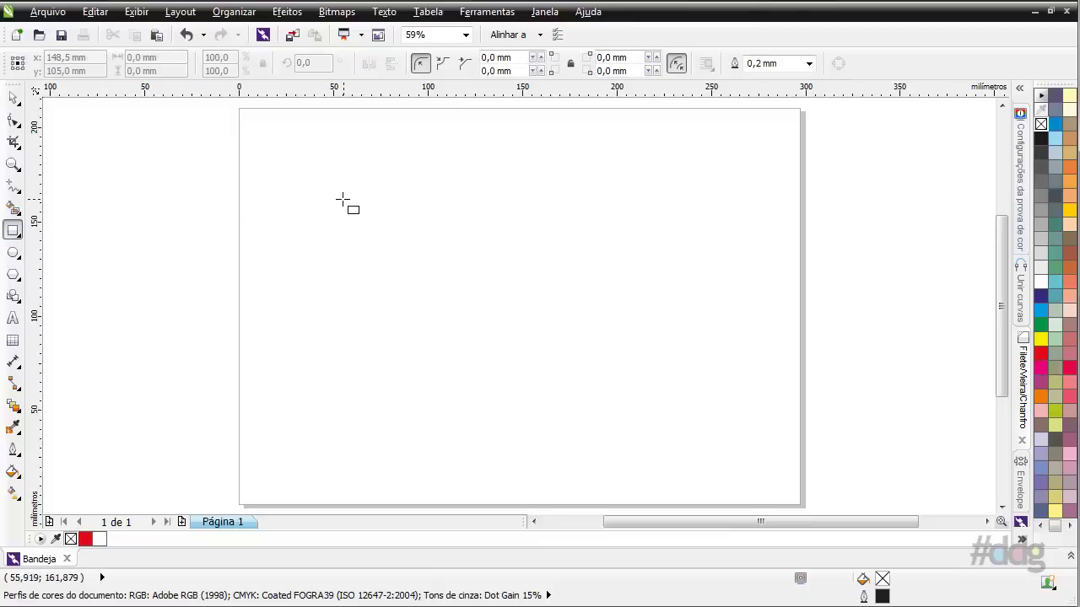
{"action": "mouse_move", "coordinate": [336, 194]}
{"action": "left_mouse_down"}
{"action": "mouse_move", "coordinate": [532, 332]}
{"action": "mouse_move", "coordinate": [694, 372]}
{"action": "left_mouse_up"}
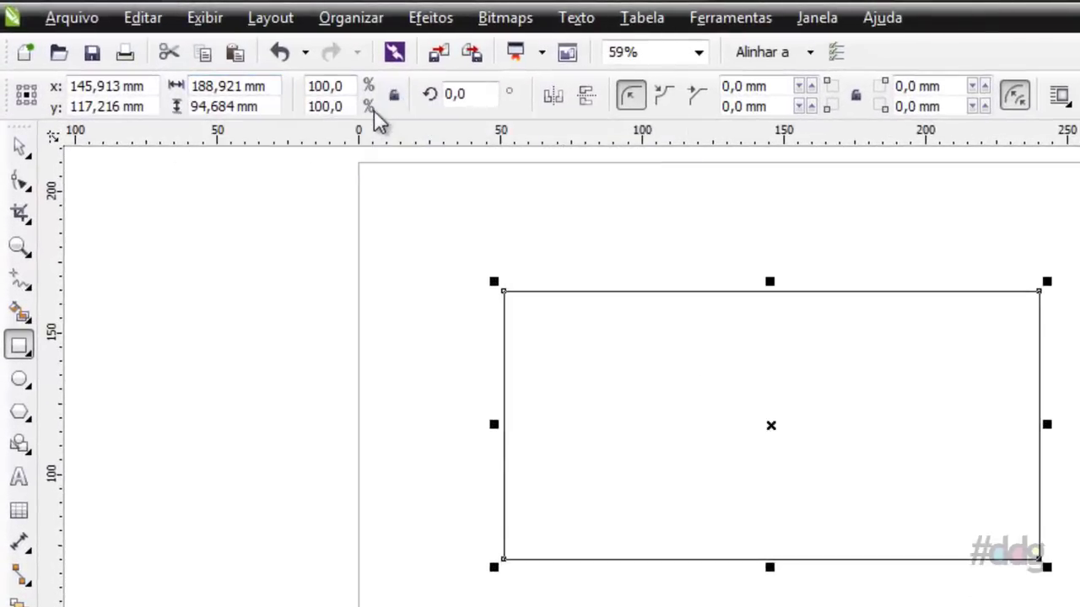
{"action": "left_click", "coordinate": [394, 100]}
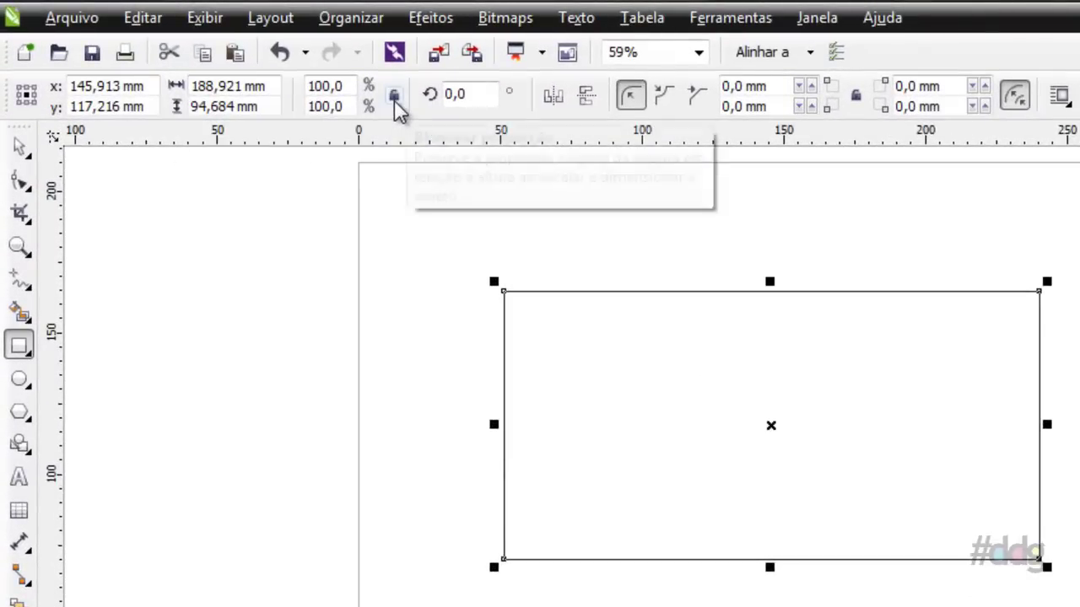
{"action": "left_click", "coordinate": [266, 87]}
{"action": "key", "text": "ctrl+a"}
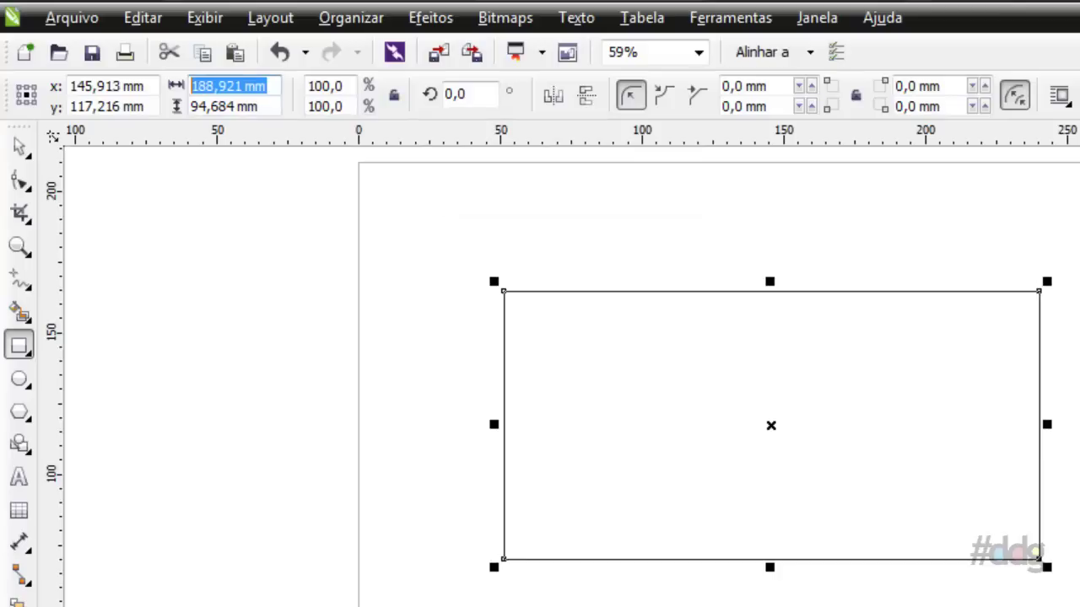
{"action": "type", "text": "210"}
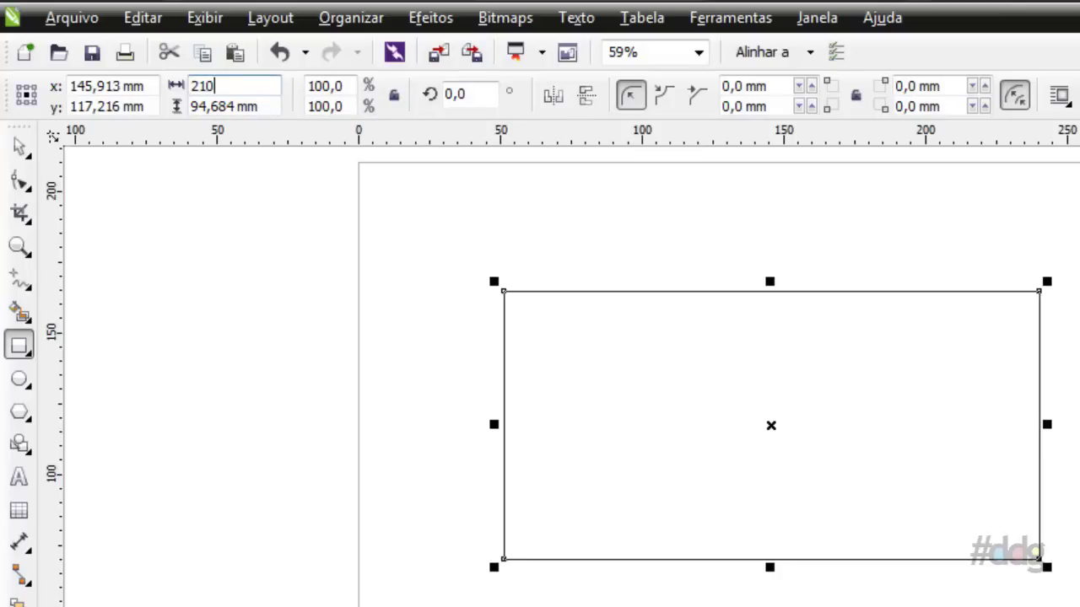
{"action": "key", "text": "Return"}
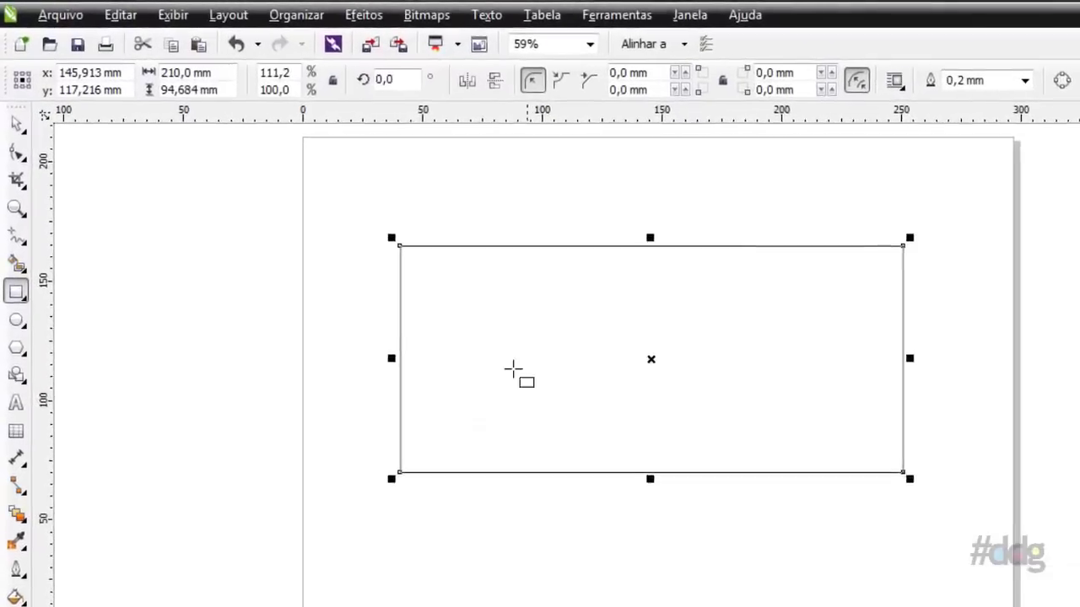
Step: Set the rectangle's width to 210/3, giving 70 mm
{"action": "double_click", "coordinate": [225, 85]}
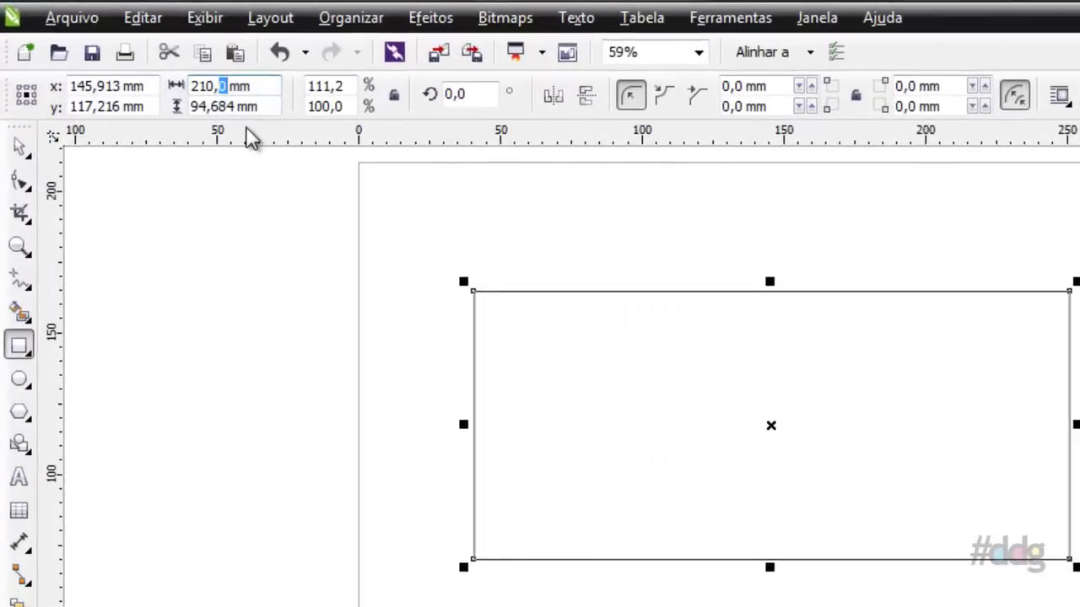
{"action": "type", "text": "/"}
{"action": "type", "text": "3"}
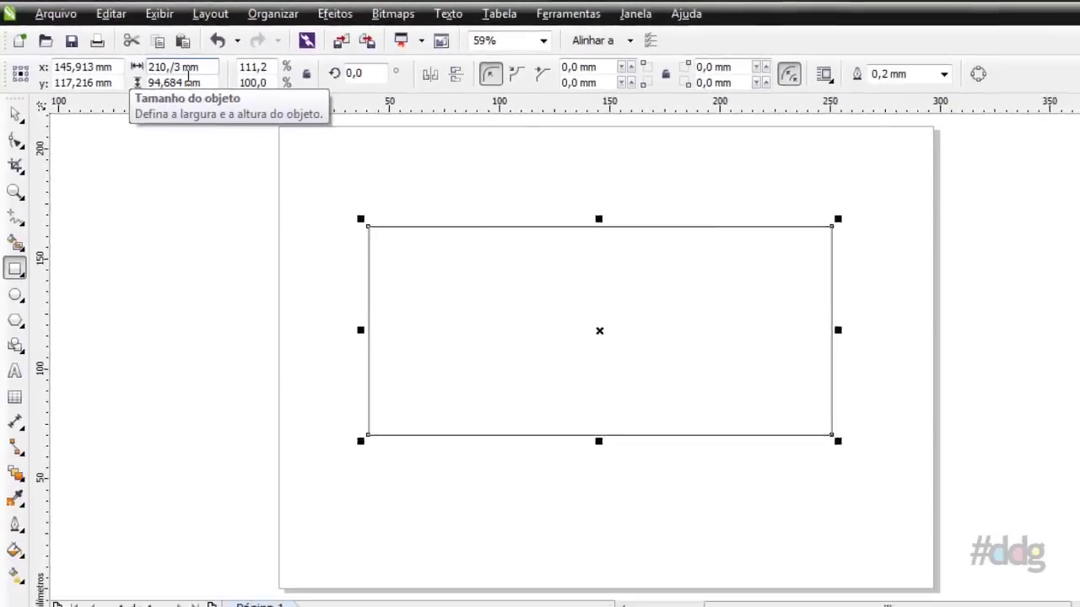
{"action": "type", "text": "70"}
{"action": "key", "text": "Return"}
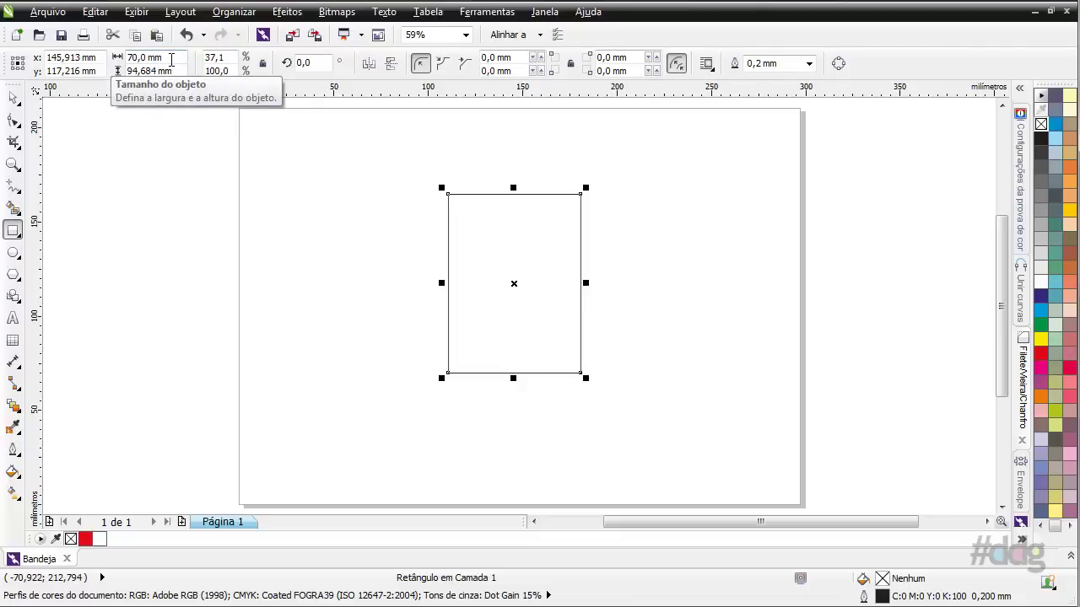
Step: Set the height to 140 mm (70*2) and the width to 210 mm (70*3), centred on the page
{"action": "double_click", "coordinate": [173, 71]}
{"action": "type", "text": "7"}
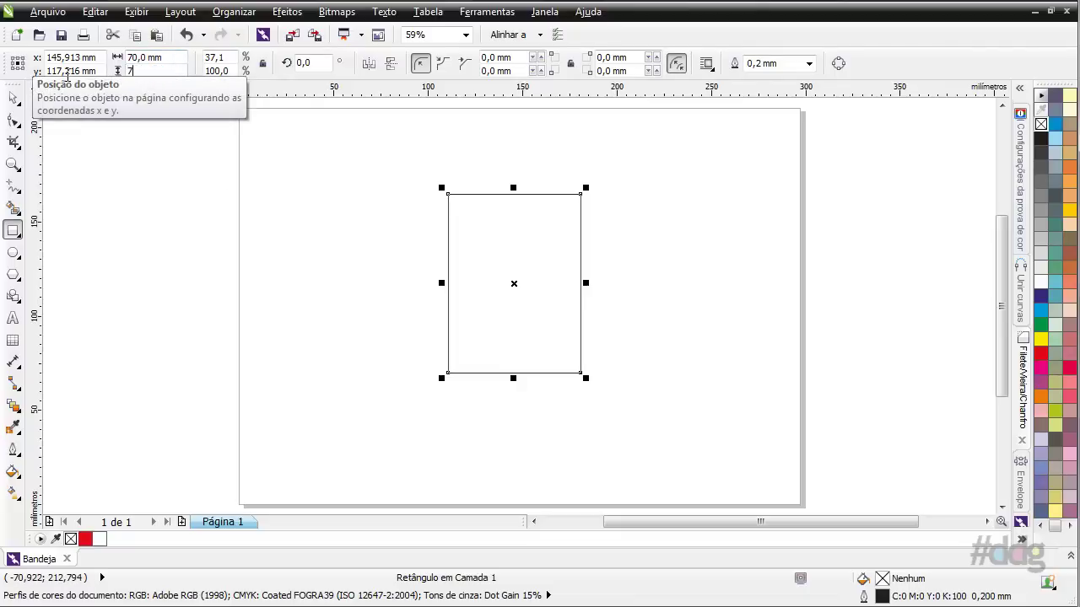
{"action": "type", "text": "0"}
{"action": "key", "text": "Return"}
{"action": "left_click", "coordinate": [150, 58]}
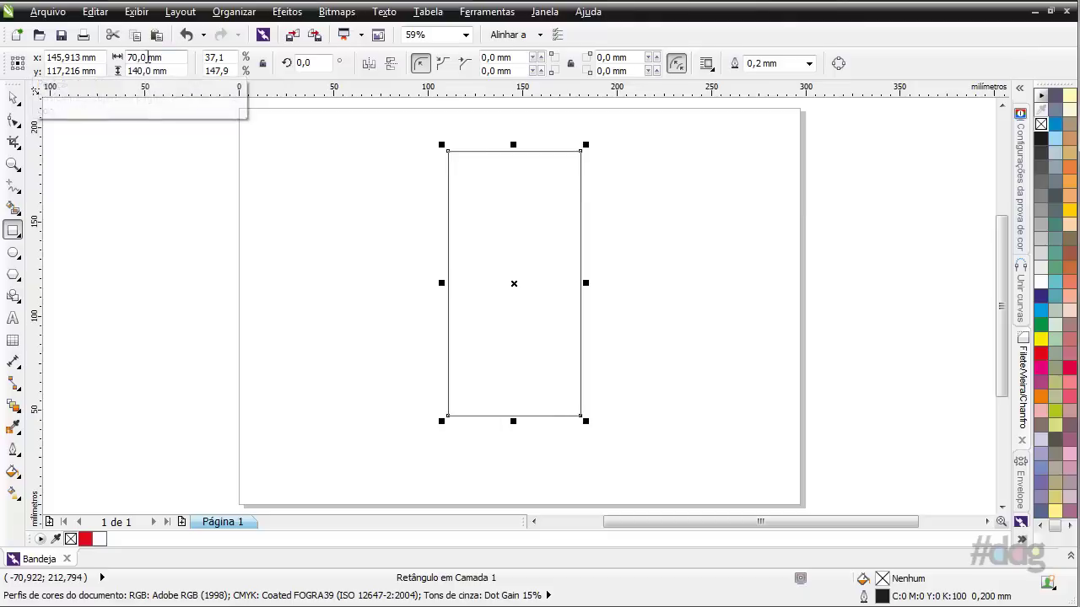
{"action": "type", "text": "*3"}
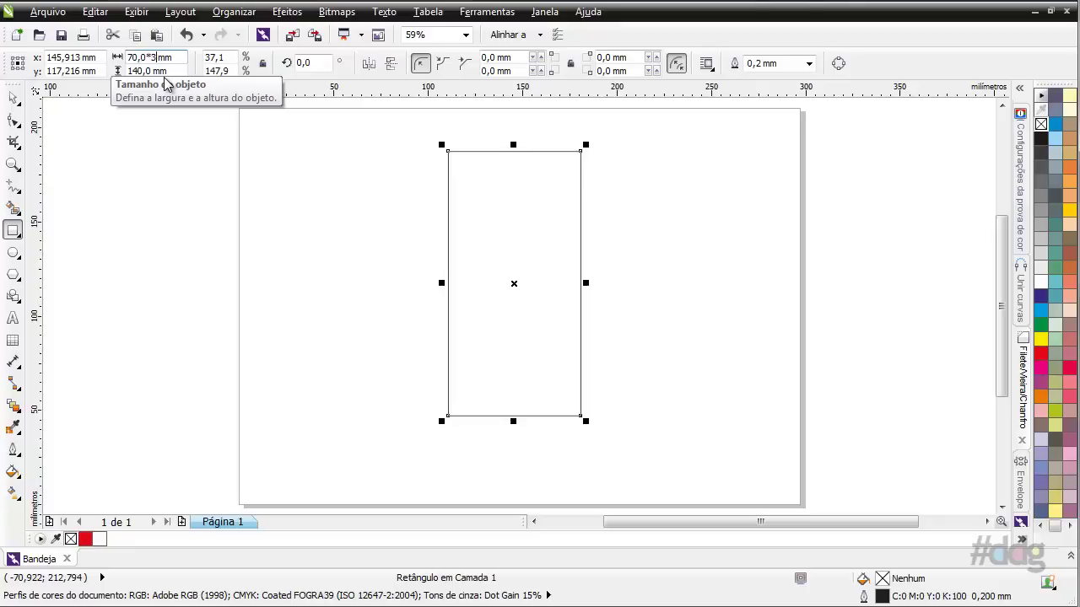
{"action": "key", "text": "Return"}
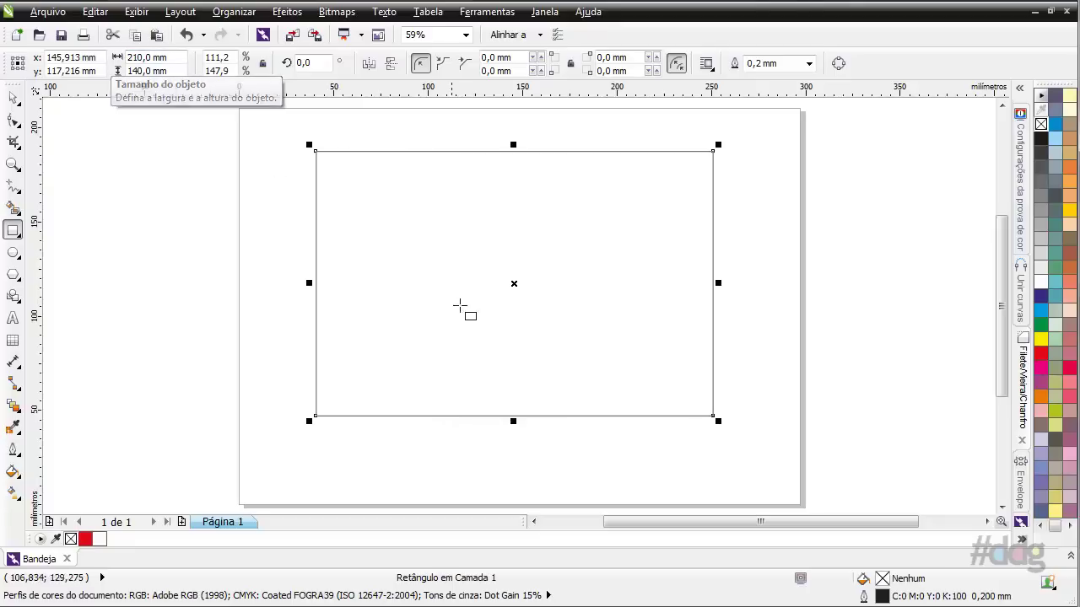
{"action": "key", "text": "p"}
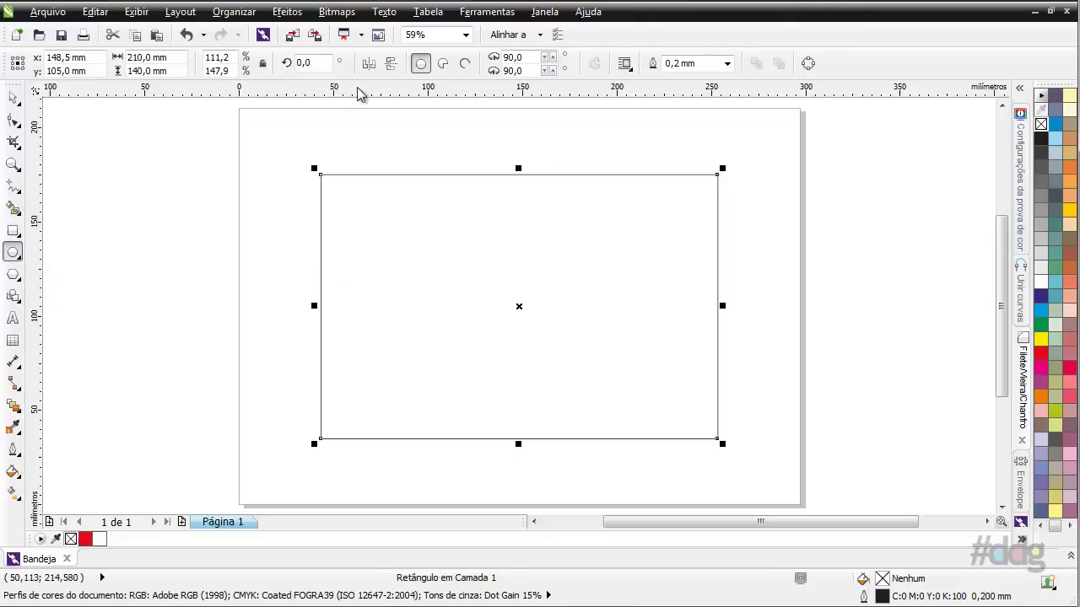
Step: Snap to centre and draw a circle from the rectangle's centre spanning its 140 mm height
{"action": "left_click", "coordinate": [522, 39]}
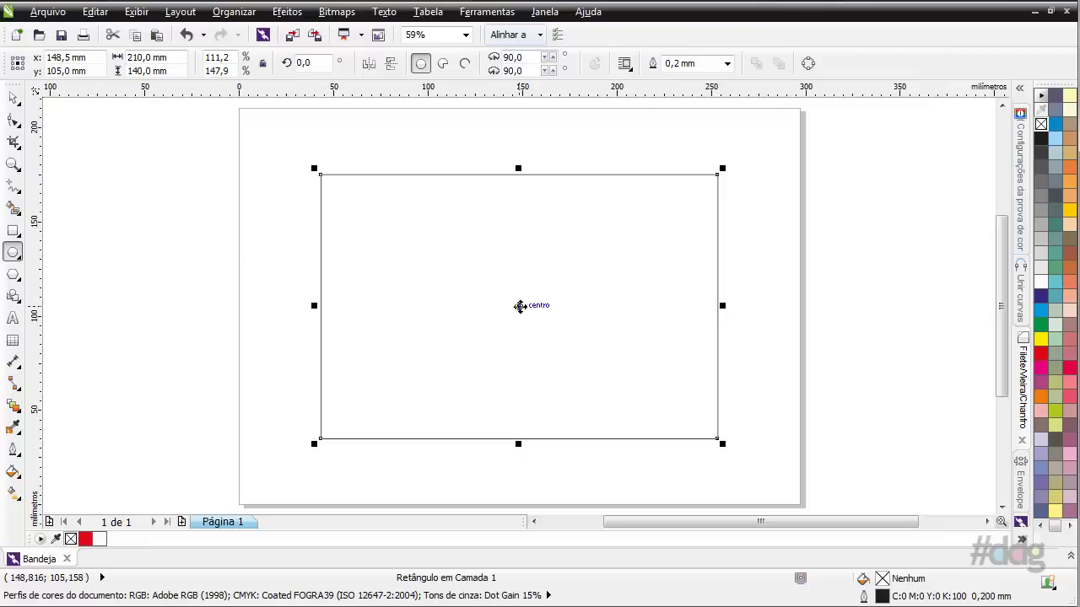
{"action": "key", "text": "Escape"}
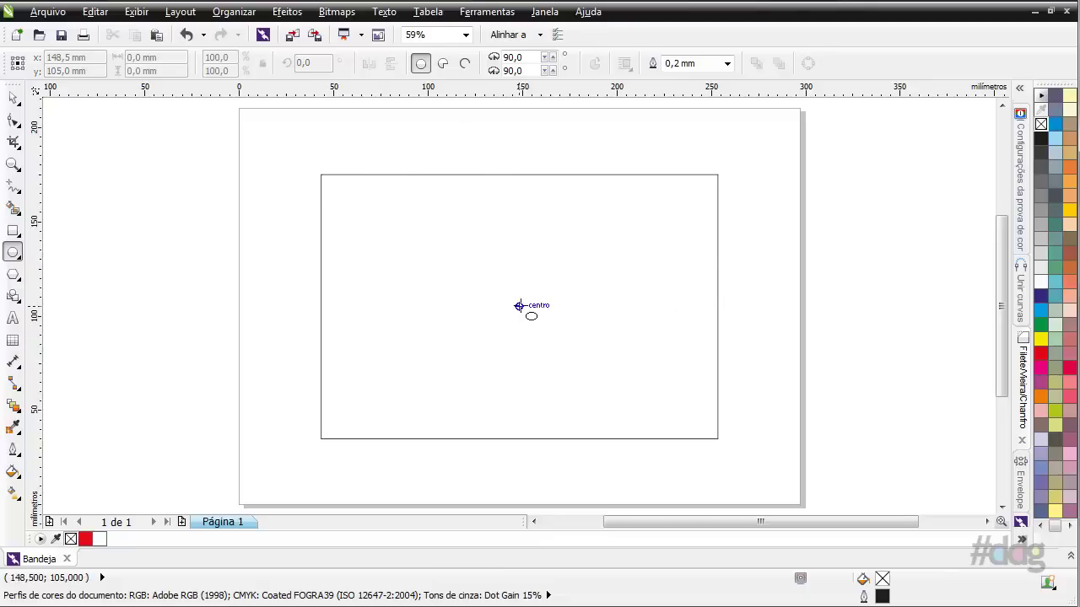
{"action": "left_click_drag", "start_coordinate": [519, 305], "coordinate": [533, 315]}
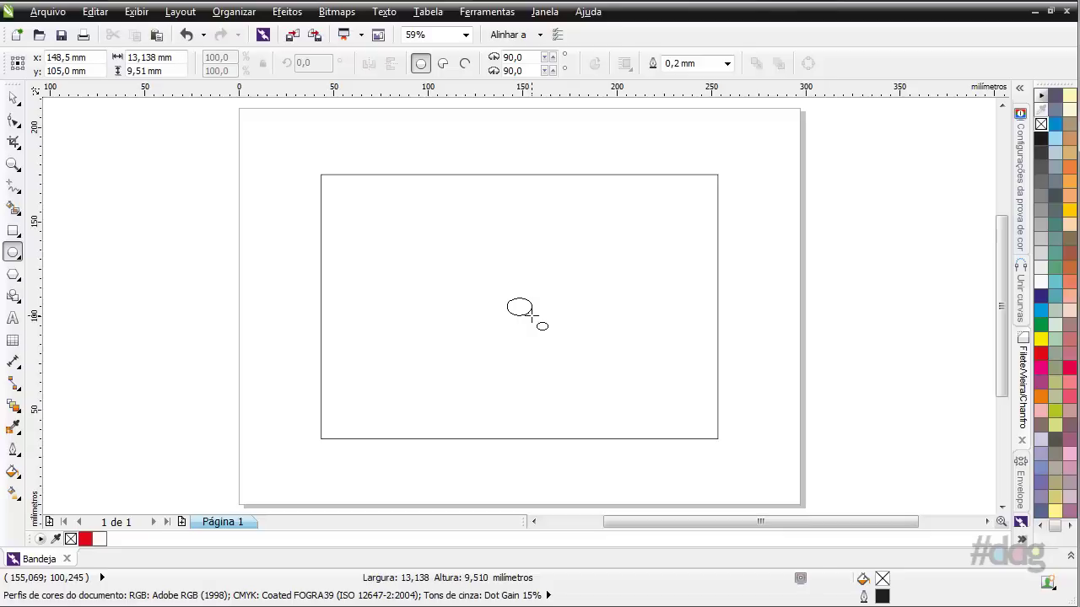
{"action": "left_click_drag", "start_coordinate": [532, 314], "coordinate": [541, 325]}
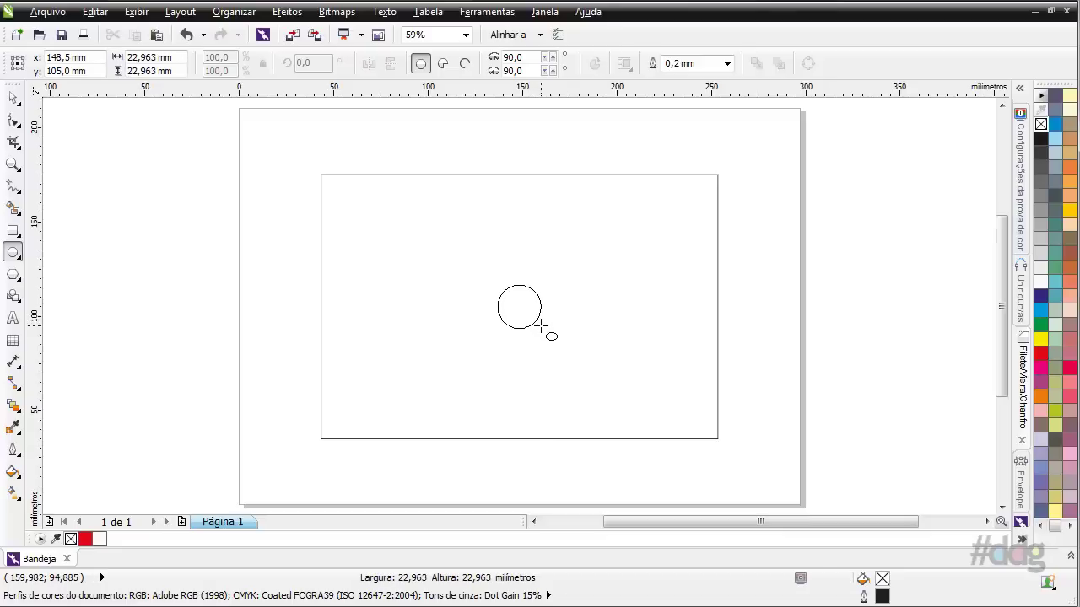
{"action": "left_click_drag", "start_coordinate": [541, 324], "coordinate": [651, 416]}
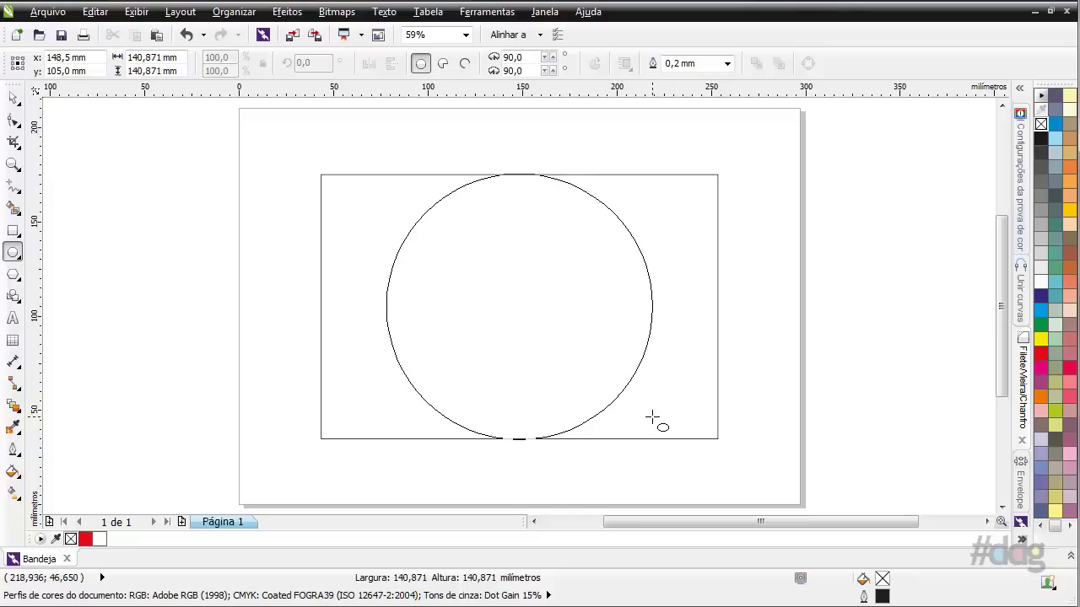
{"action": "left_click_drag", "start_coordinate": [651, 416], "coordinate": [652, 416]}
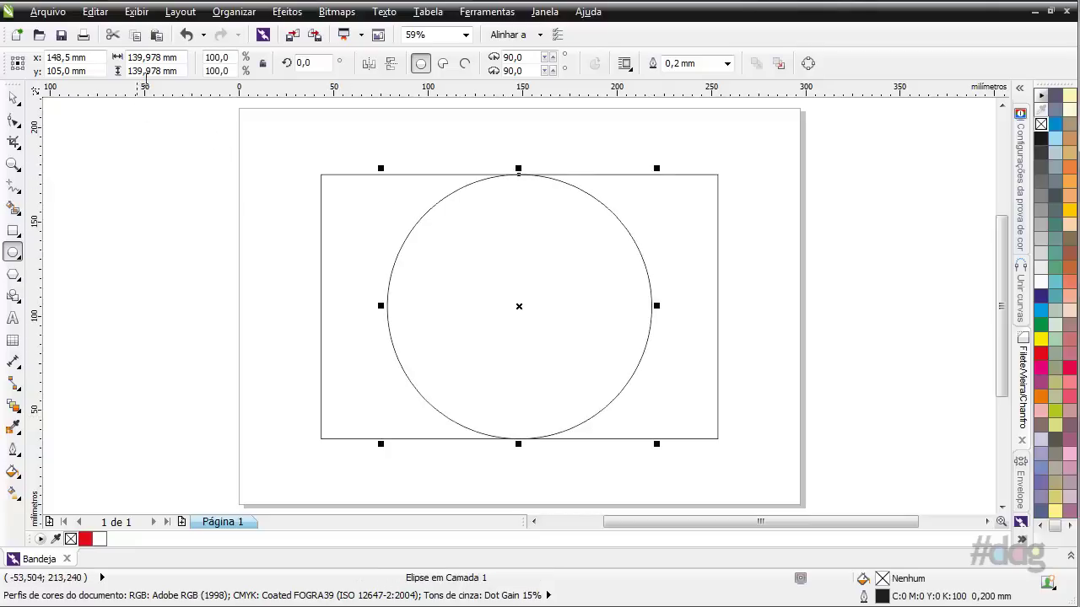
Step: Toggle the ratio lock and size the circle to exactly 140 × 140 mm
{"action": "left_click", "coordinate": [179, 57]}
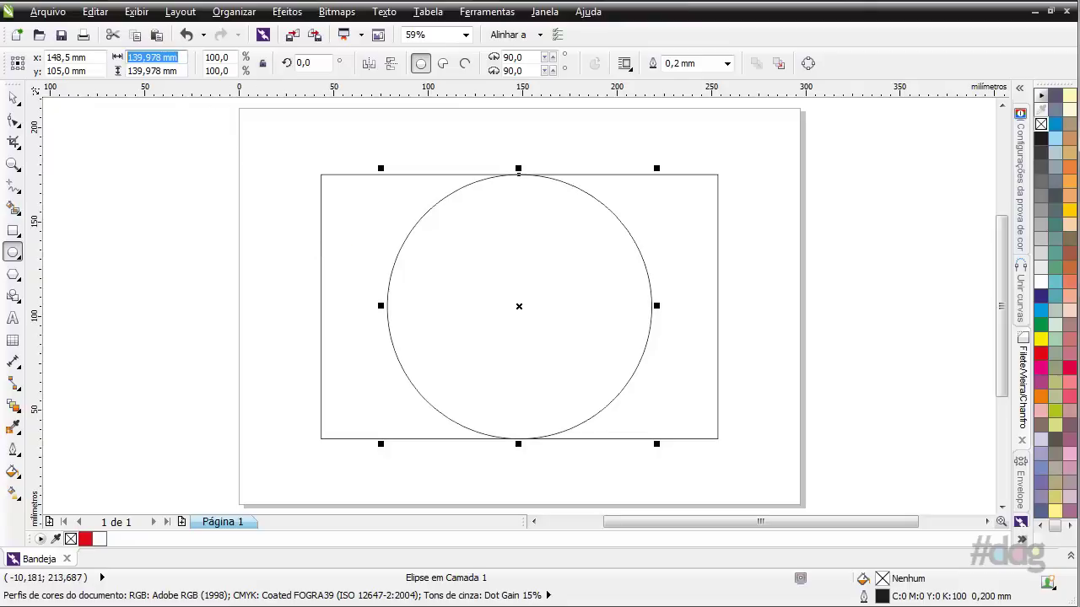
{"action": "left_click", "coordinate": [263, 65]}
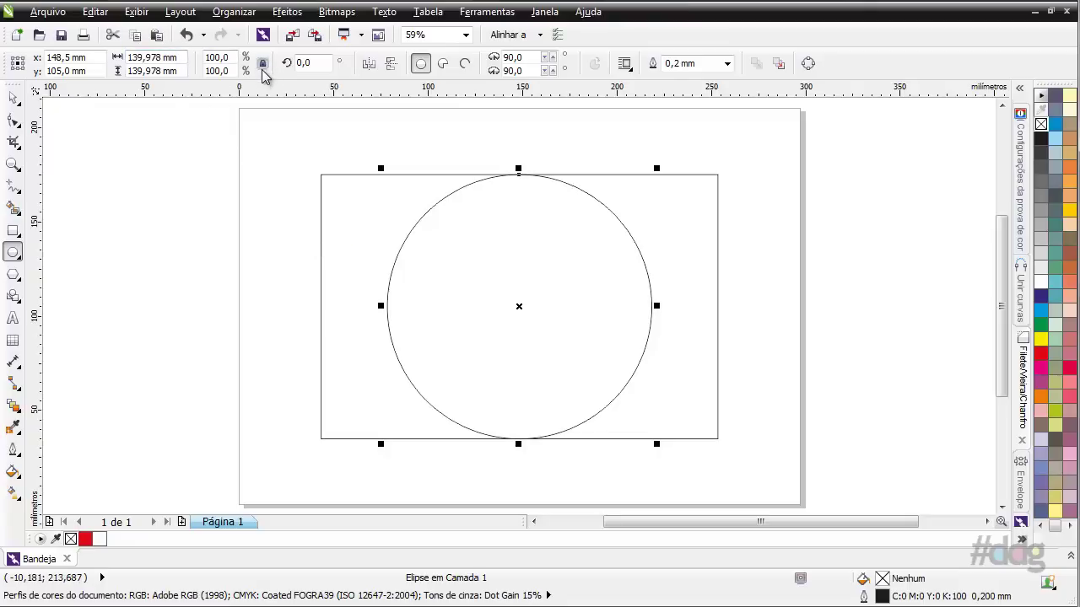
{"action": "left_click", "coordinate": [179, 58]}
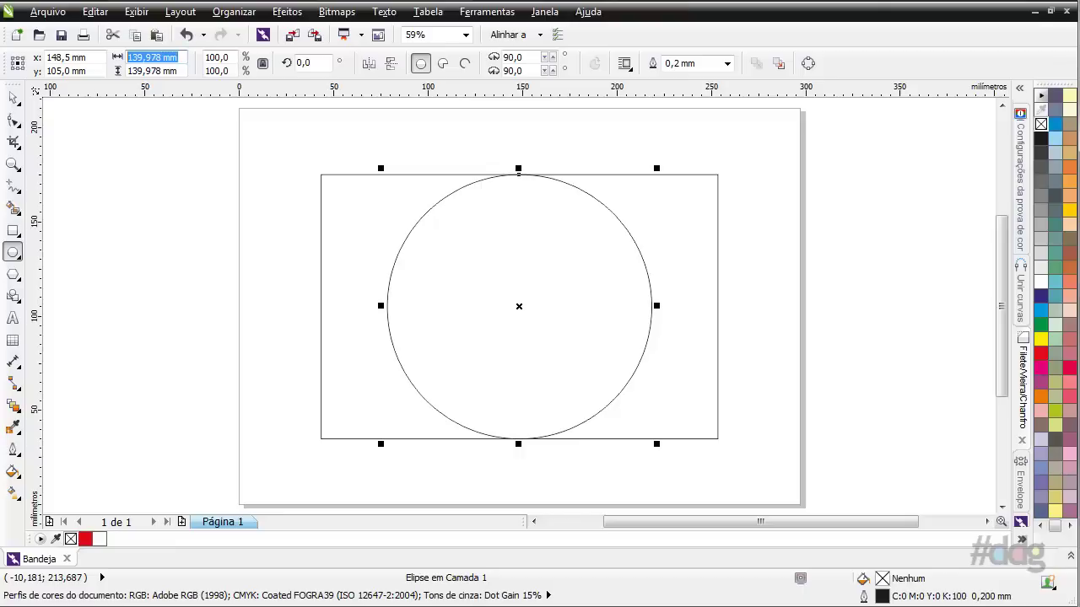
{"action": "type", "text": "140"}
{"action": "key", "text": "Tab"}
{"action": "type", "text": "1"}
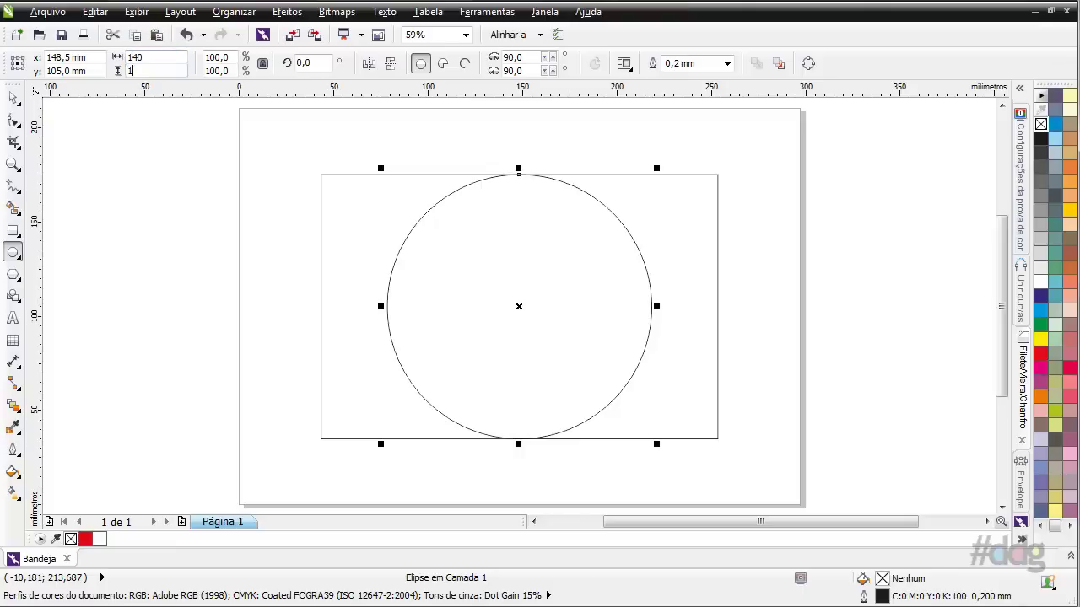
{"action": "key", "text": "Return"}
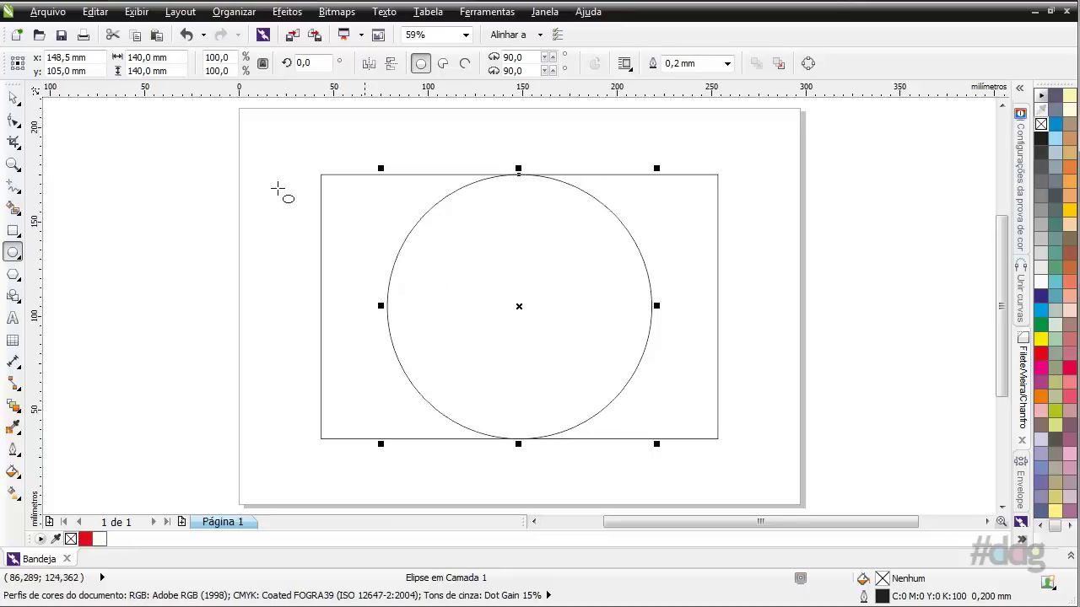
{"action": "left_click", "coordinate": [152, 71]}
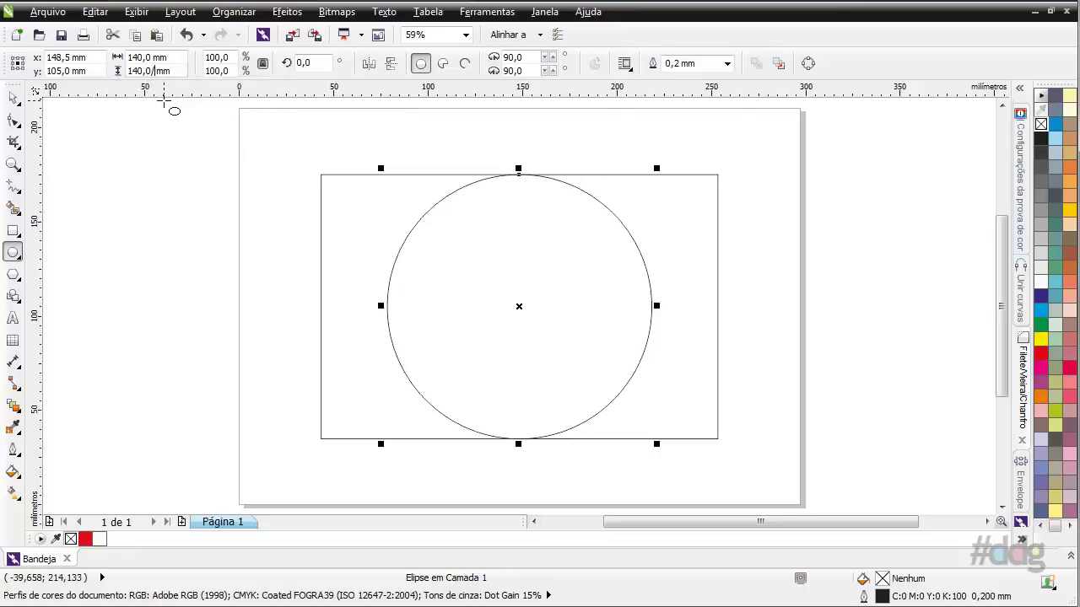
Step: Enter 140/5*3 as the circle's height, making it 84 × 84 mm
{"action": "type", "text": "5"}
{"action": "type", "text": "*3"}
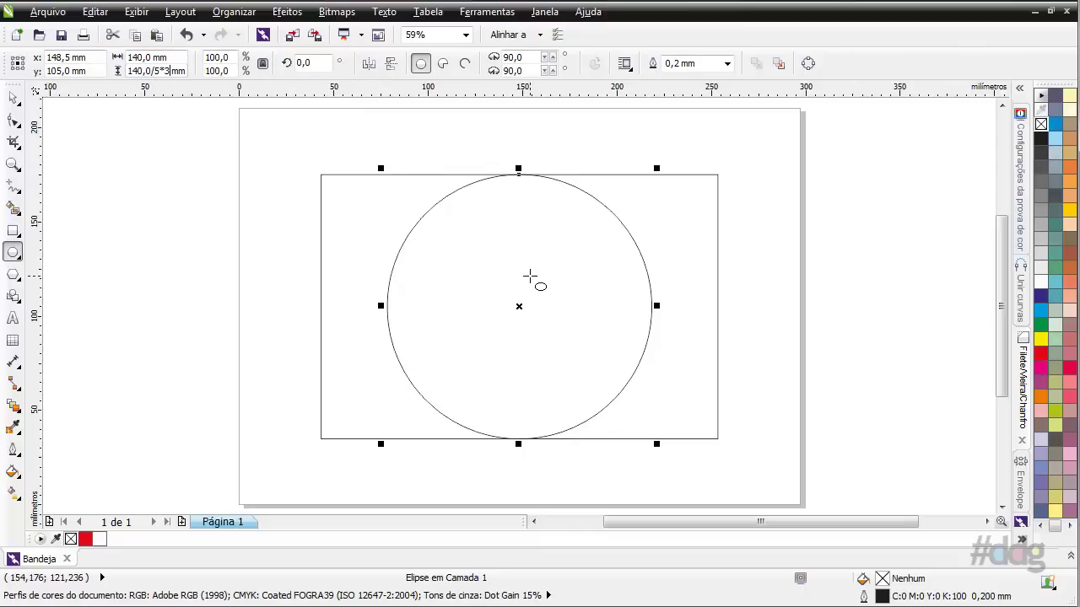
{"action": "key", "text": "Return"}
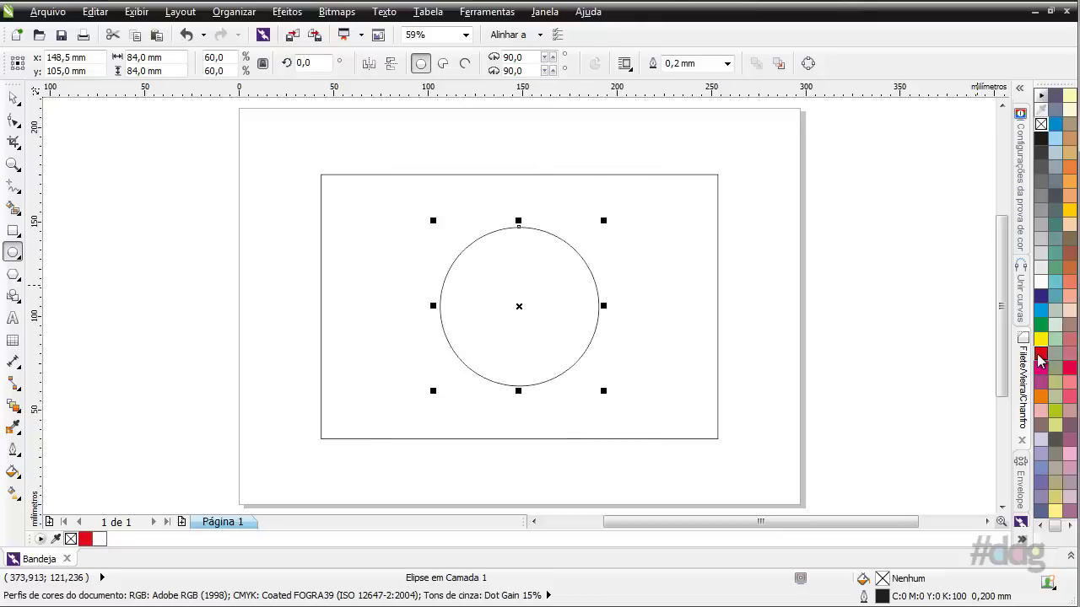
Step: Fill the circle with red and remove its outline
{"action": "left_click", "coordinate": [1040, 354]}
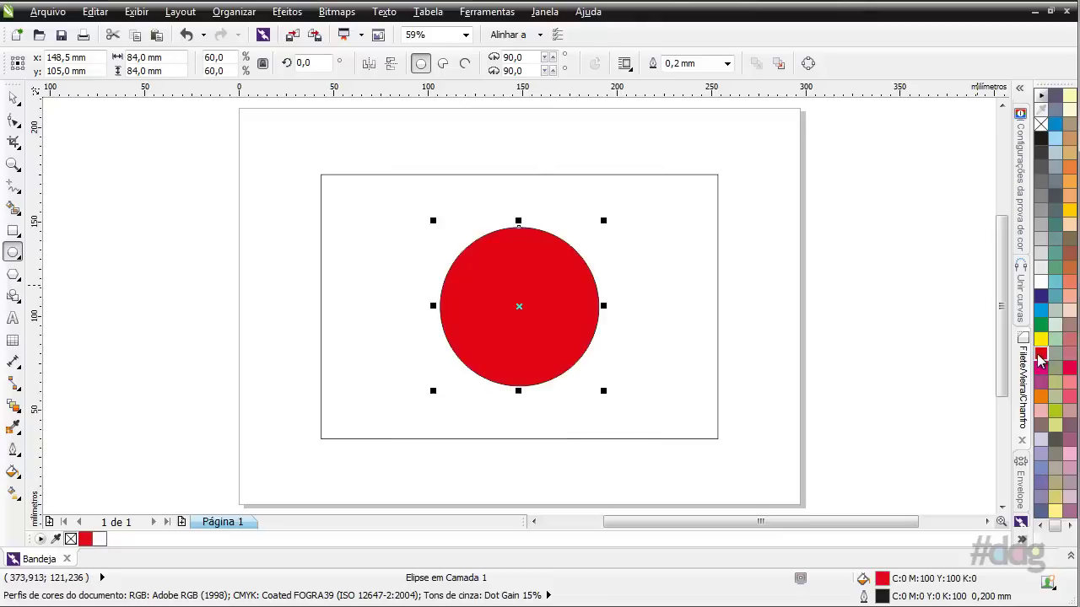
{"action": "right_click", "coordinate": [1042, 124]}
{"action": "key", "text": "space"}
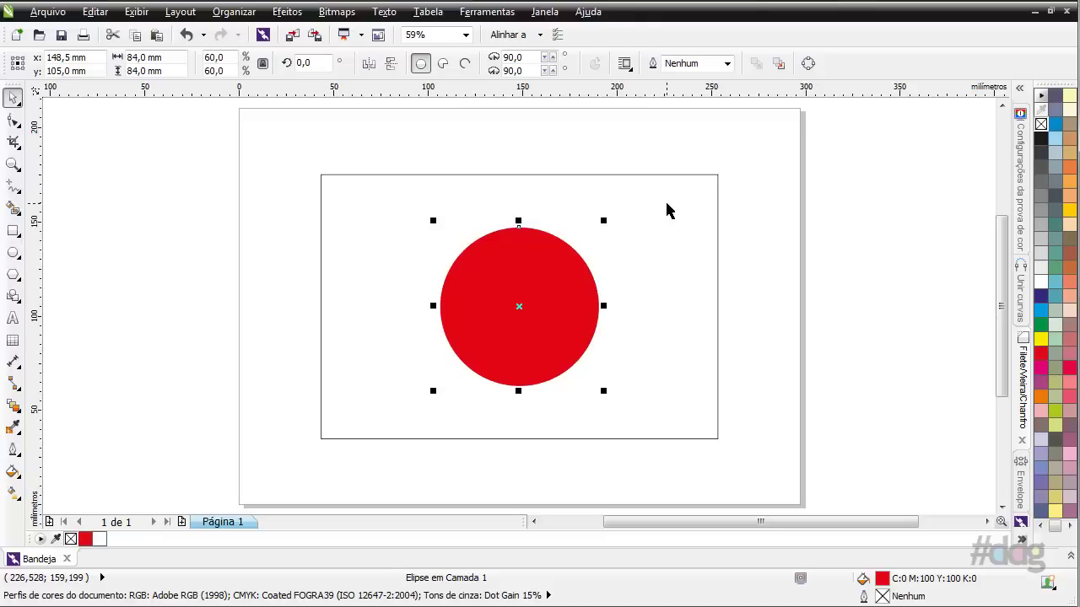
Step: Fill the 210 × 140 mm background rectangle with white, then deselect it
{"action": "left_click", "coordinate": [666, 206]}
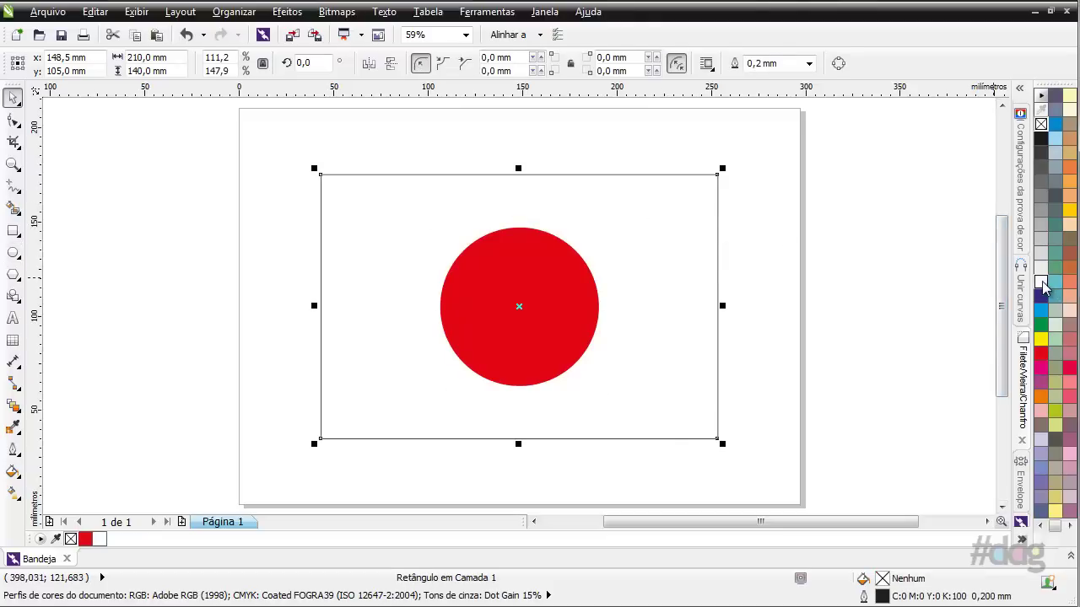
{"action": "left_click", "coordinate": [1041, 284]}
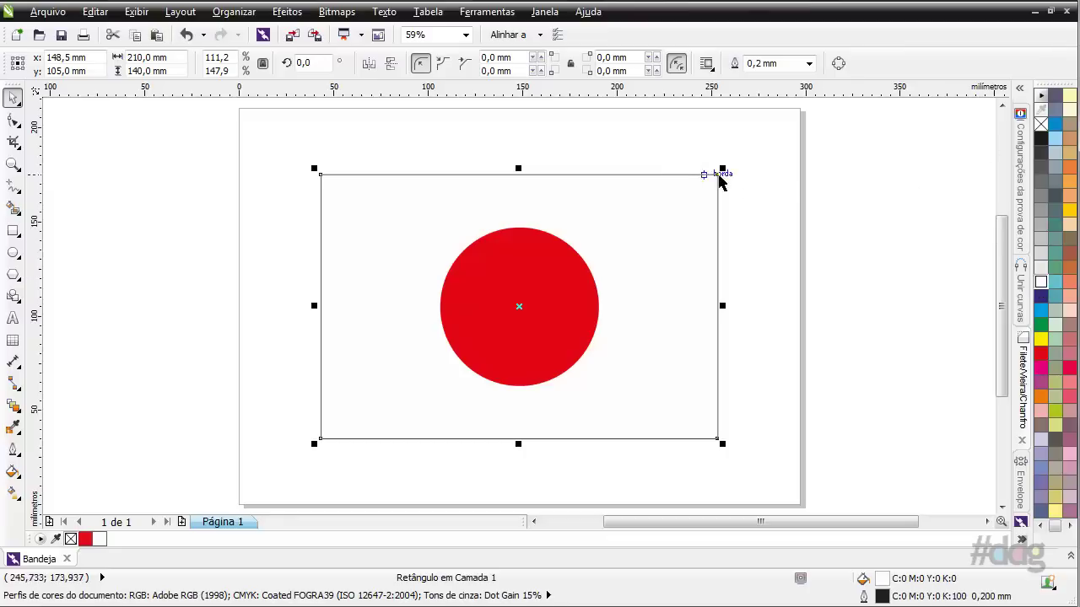
{"action": "left_click", "coordinate": [269, 185]}
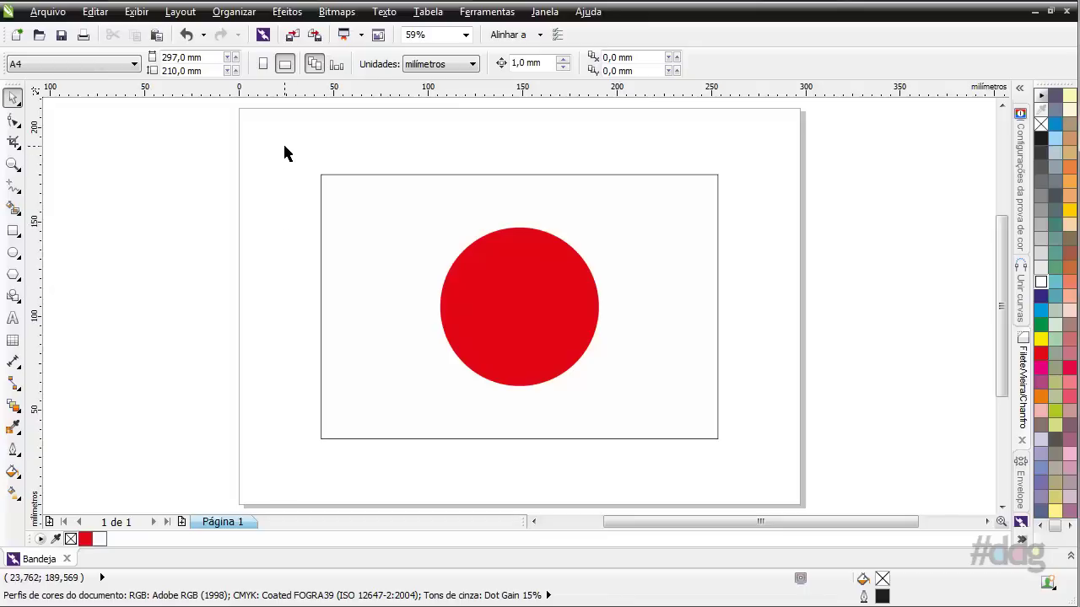
Step: Group the rectangle and red circle and set the group's width to 200 mm
{"action": "mouse_move", "coordinate": [284, 144]}
{"action": "left_mouse_down"}
{"action": "mouse_move", "coordinate": [804, 478]}
{"action": "mouse_move", "coordinate": [795, 465]}
{"action": "left_mouse_up"}
{"action": "left_click", "coordinate": [447, 66]}
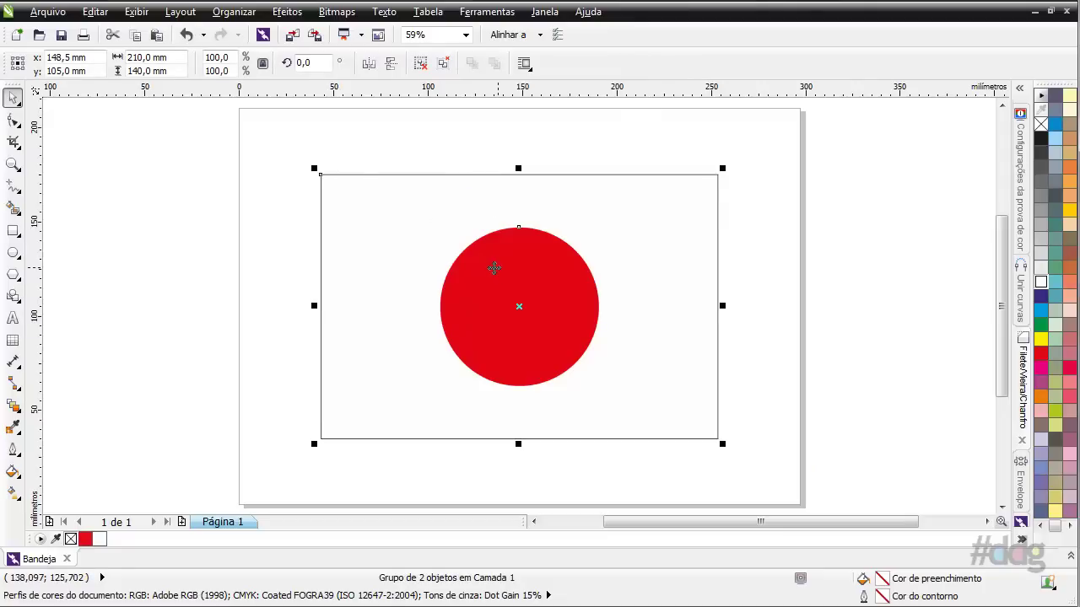
{"action": "left_click", "coordinate": [148, 56]}
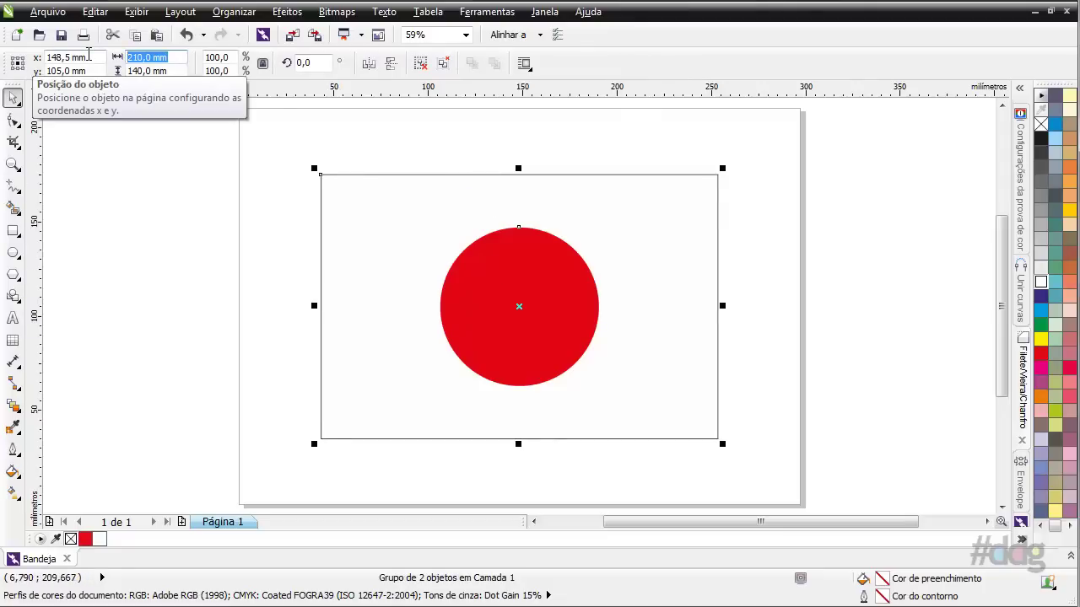
{"action": "type", "text": "200"}
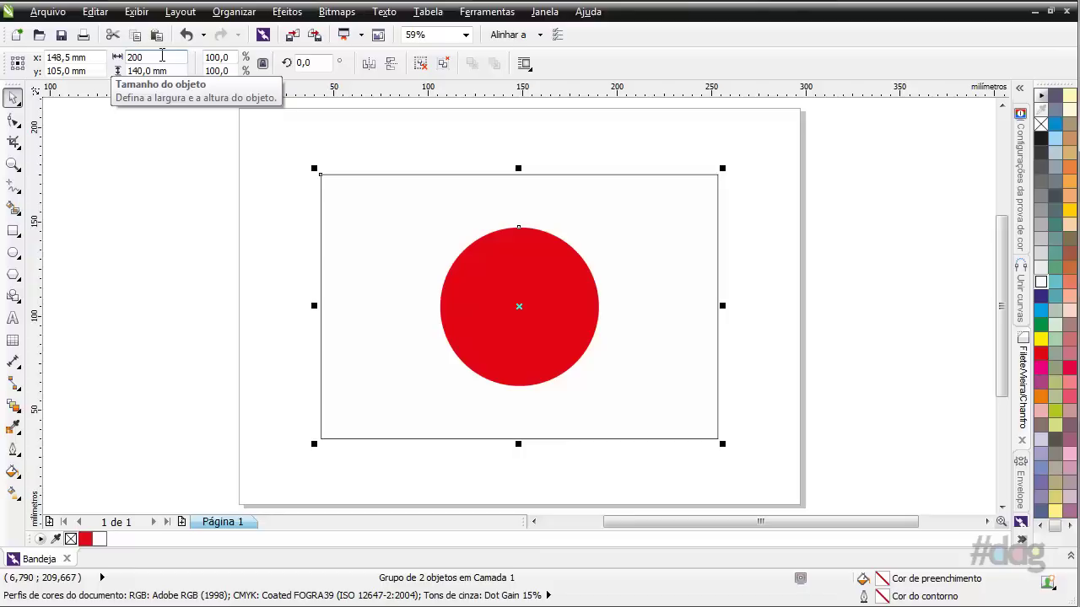
{"action": "key", "text": "Return"}
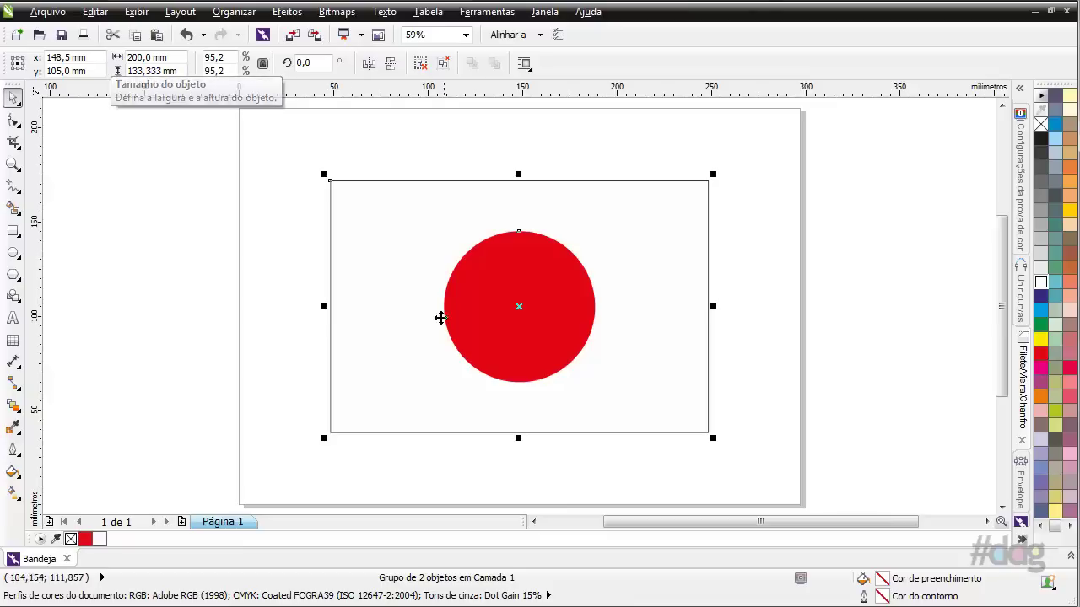
Step: Unlock the proportions, set the flag height to 133 mm, and return to the Firefox article
{"action": "left_click", "coordinate": [262, 63]}
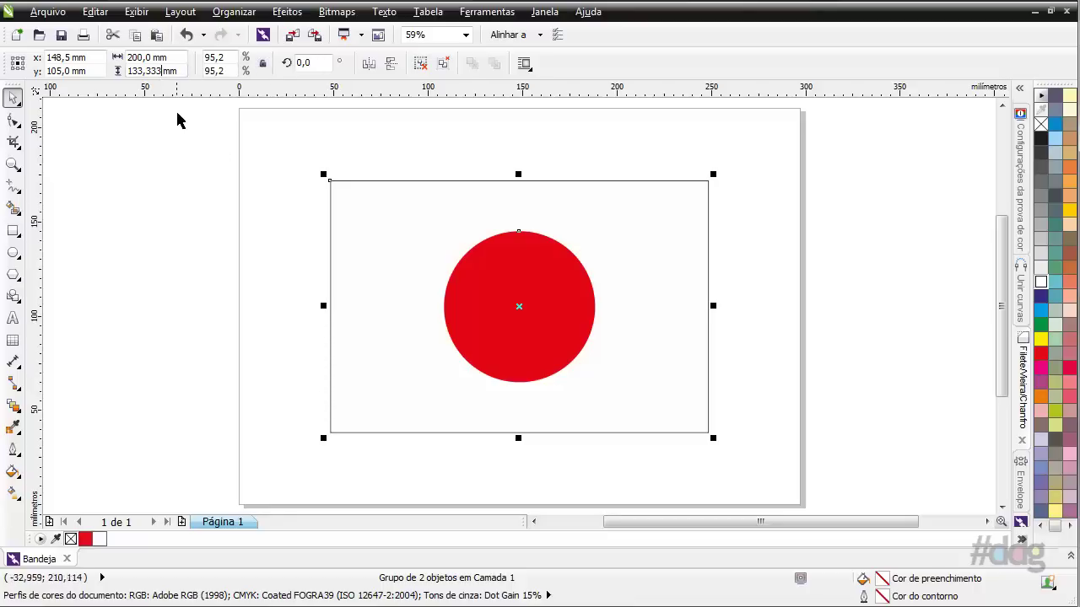
{"action": "key", "text": "BackSpace"}
{"action": "key", "text": "BackSpace"}
{"action": "key", "text": "BackSpace"}
{"action": "key", "text": "BackSpace"}
{"action": "key", "text": "Return"}
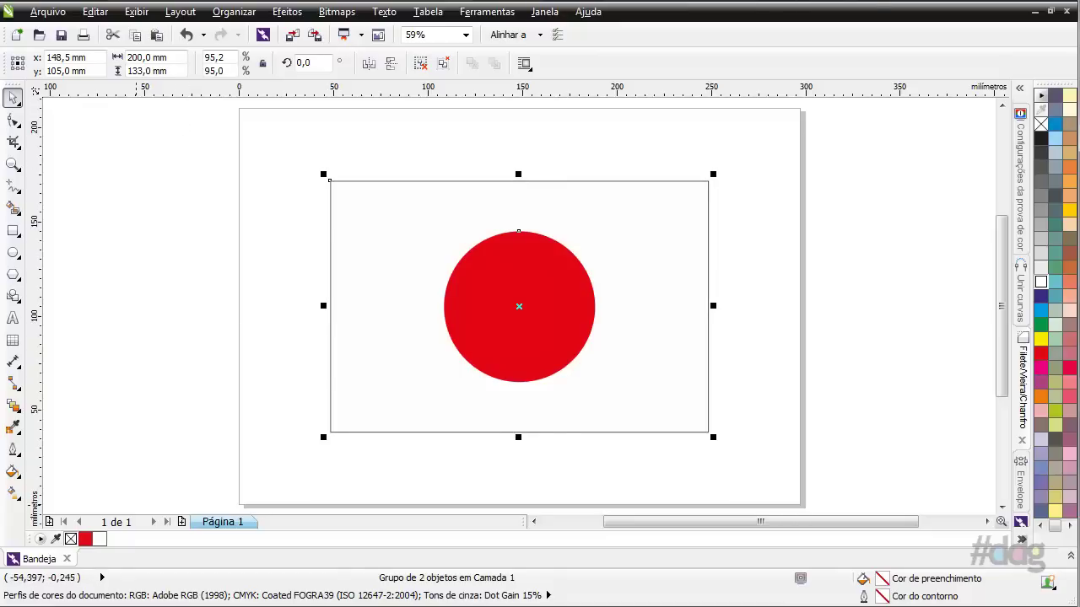
{"action": "key", "text": "alt+Tab"}
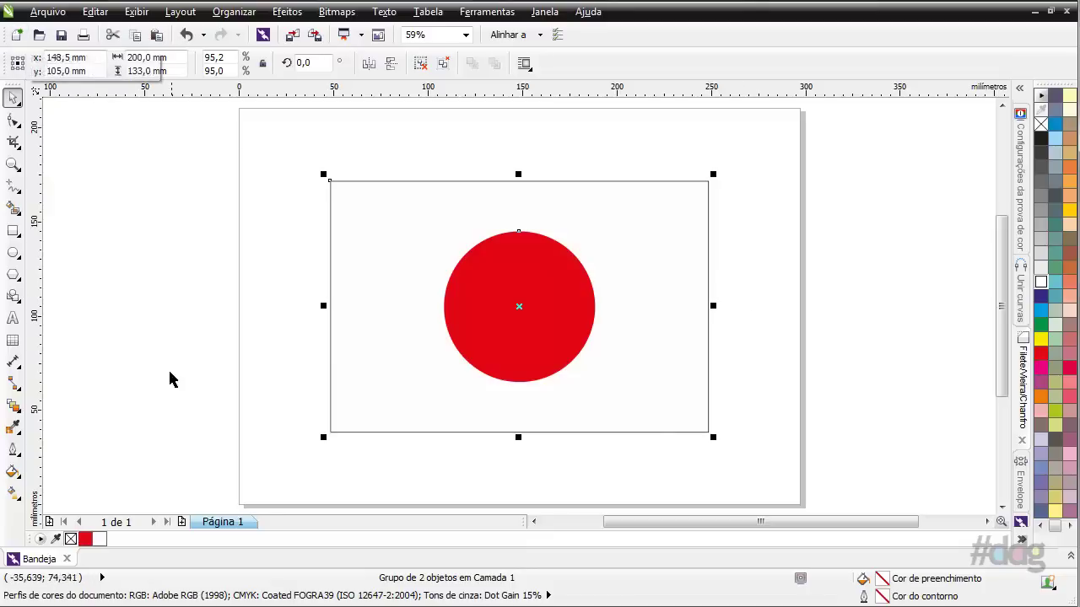
Step: Create a new document with an A5 (148 × 210 mm) page and zoom in to it
{"action": "key", "text": "ctrl+n"}
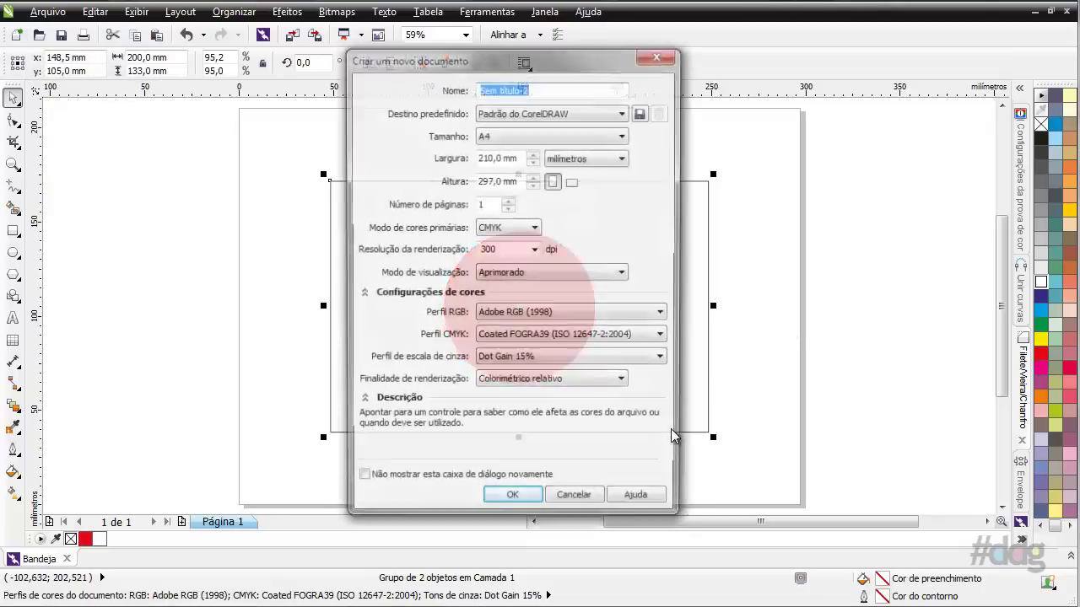
{"action": "left_click", "coordinate": [511, 501]}
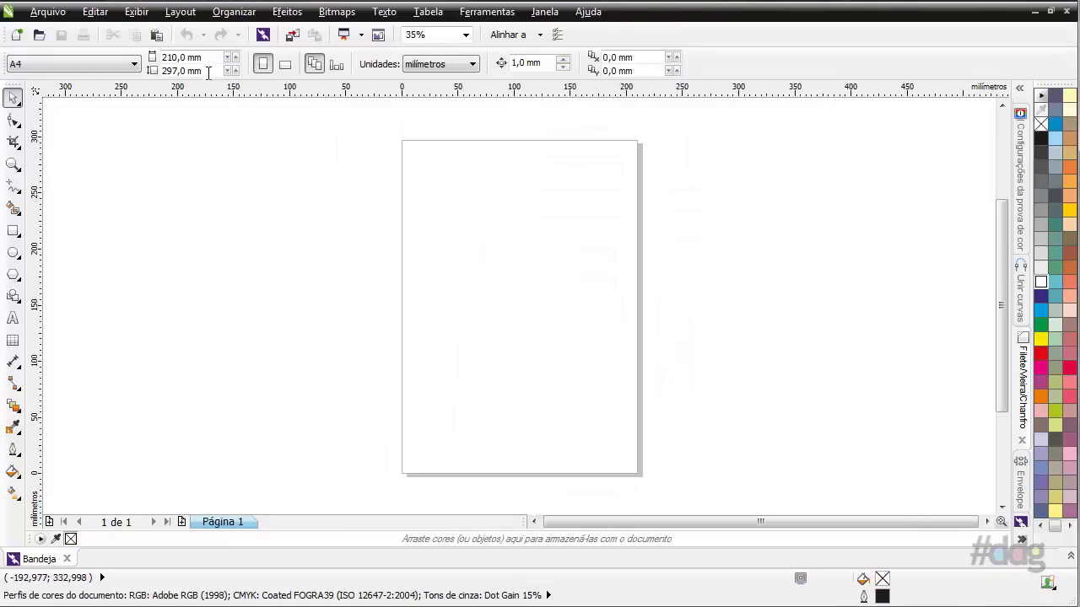
{"action": "left_click", "coordinate": [134, 64]}
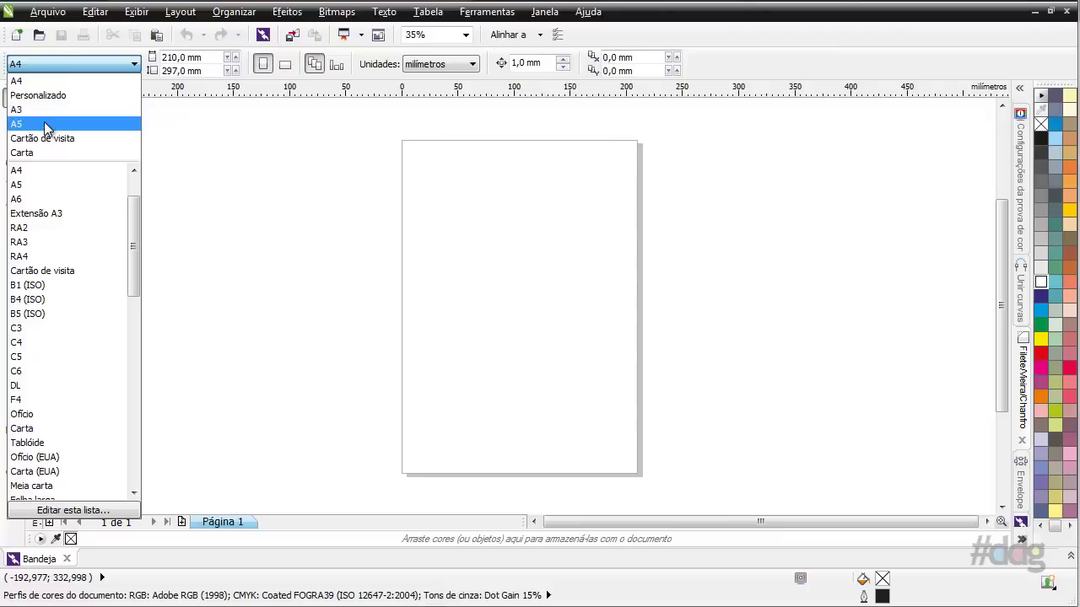
{"action": "left_click", "coordinate": [44, 125]}
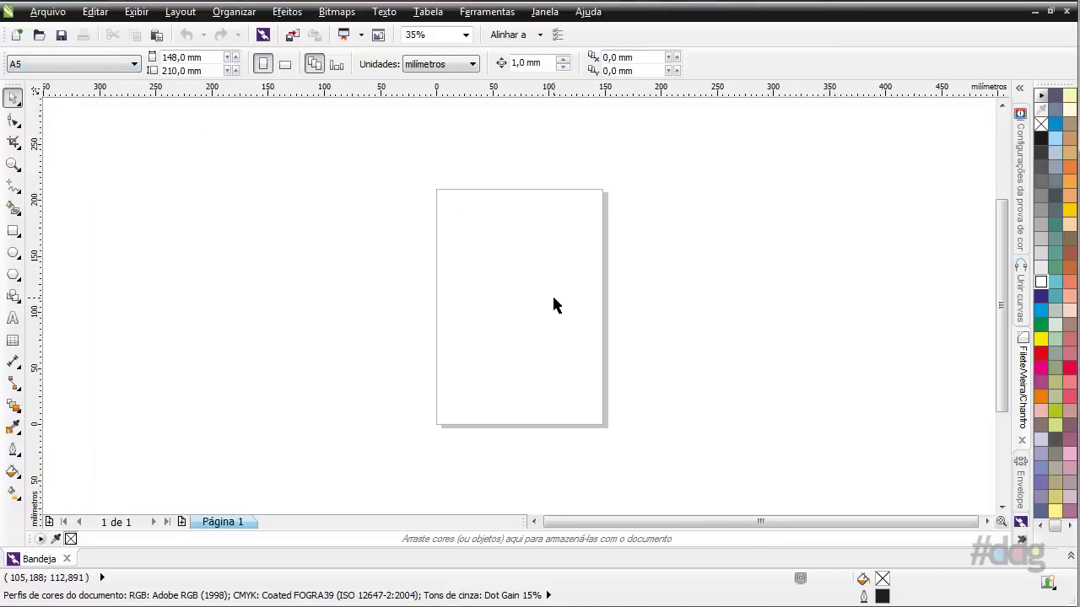
{"action": "left_click", "coordinate": [12, 164]}
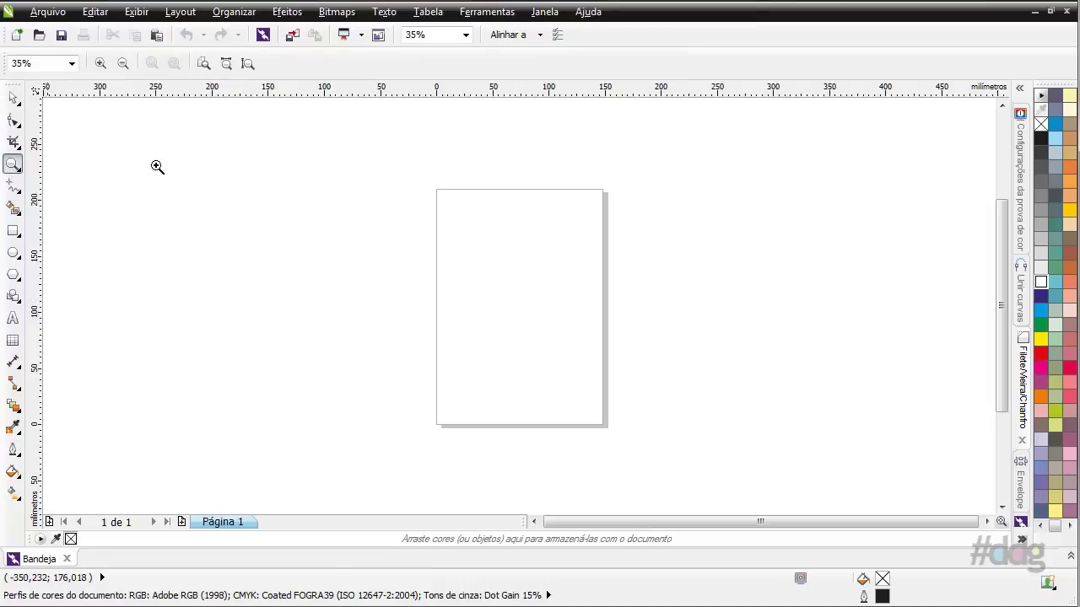
{"action": "left_click", "coordinate": [247, 63]}
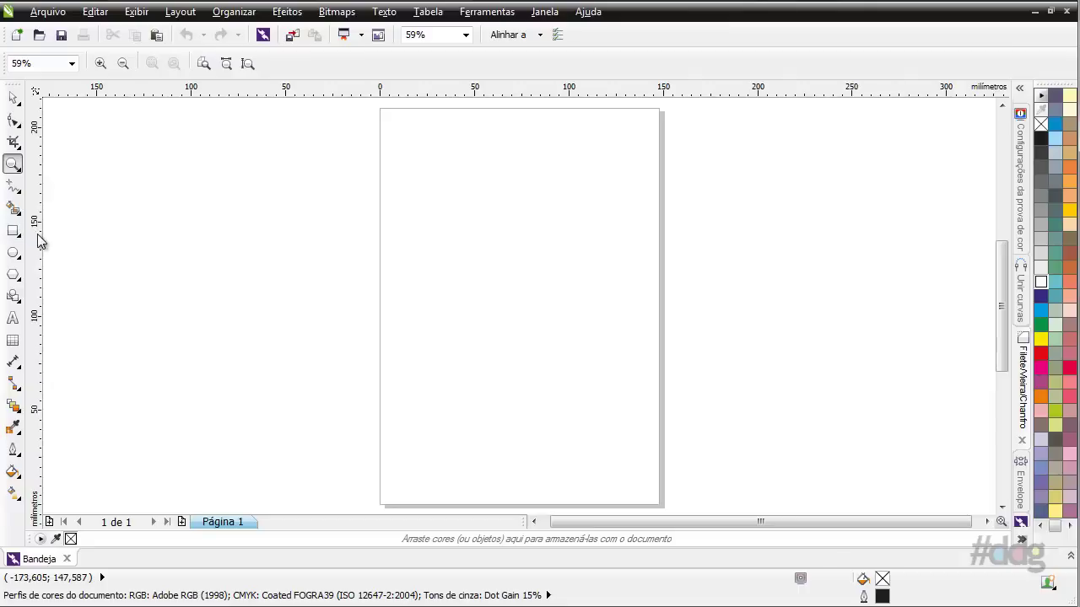
Step: Add a vertical guideline to the page and change the page width to 150 mm
{"action": "mouse_move", "coordinate": [38, 257]}
{"action": "left_mouse_down"}
{"action": "mouse_move", "coordinate": [545, 255]}
{"action": "mouse_move", "coordinate": [529, 253]}
{"action": "left_mouse_up"}
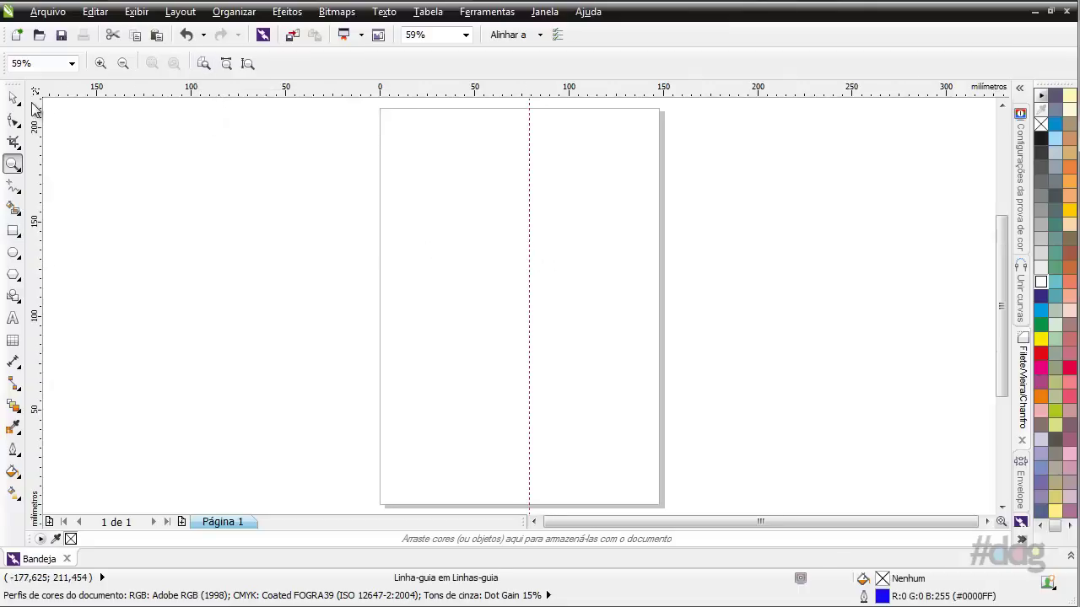
{"action": "key", "text": "space"}
{"action": "left_click", "coordinate": [529, 130]}
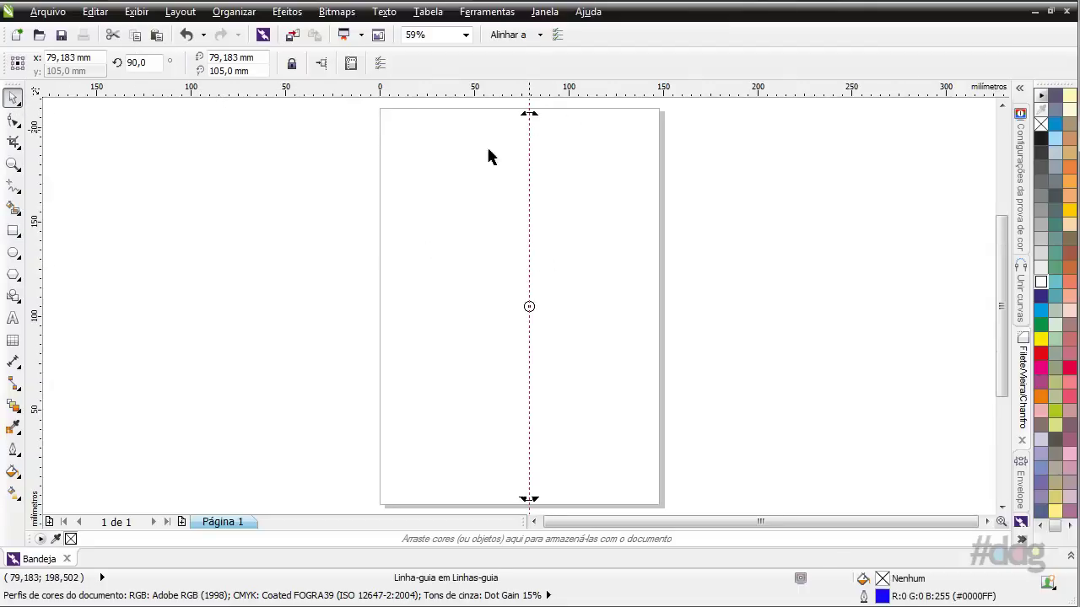
{"action": "left_click", "coordinate": [446, 173]}
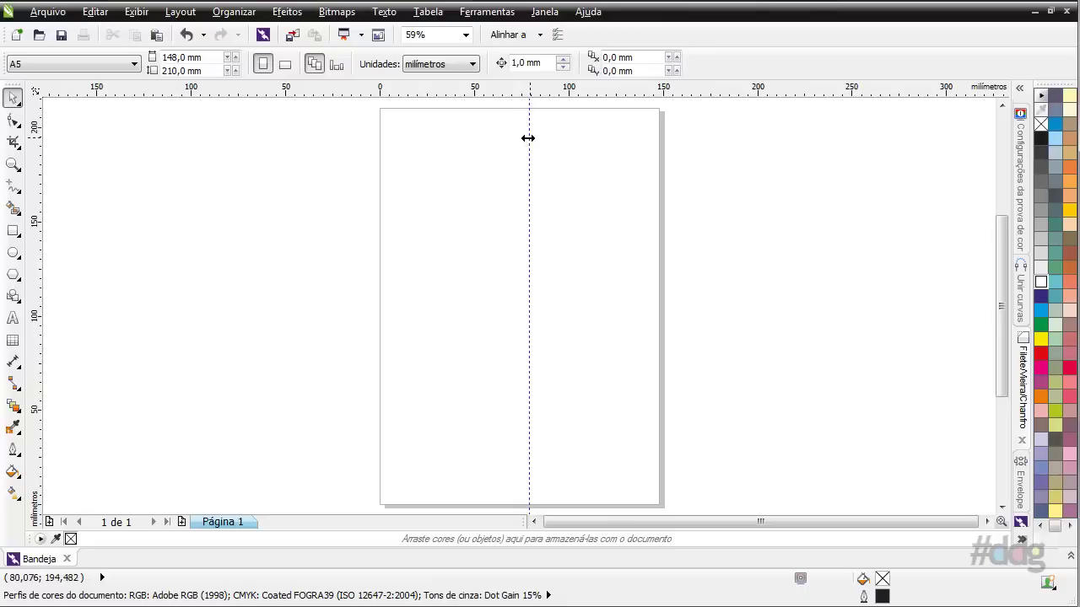
{"action": "double_click", "coordinate": [181, 57]}
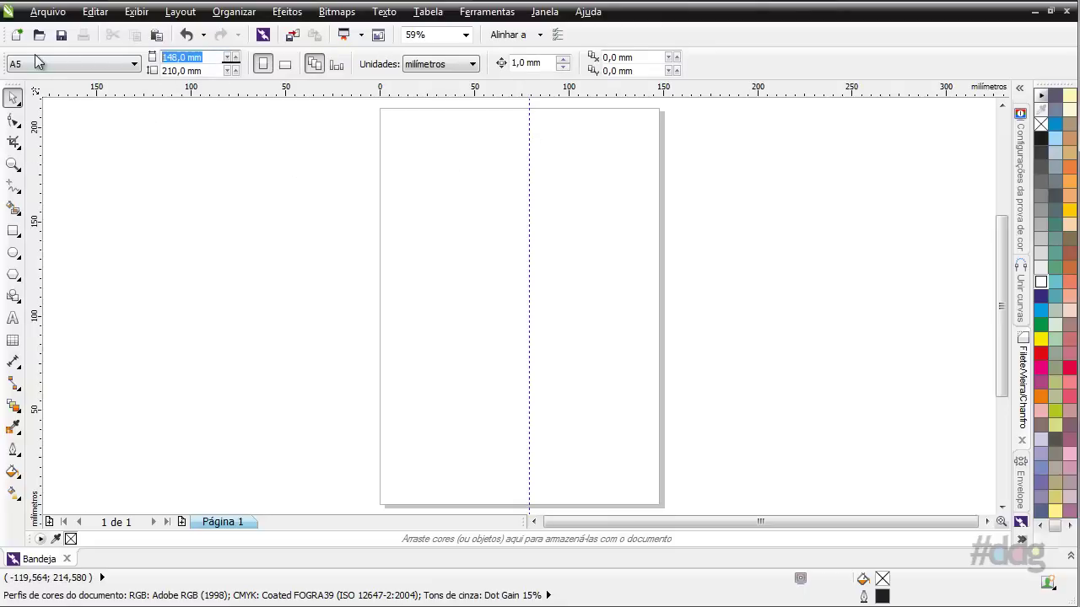
{"action": "type", "text": "150"}
{"action": "key", "text": "Return"}
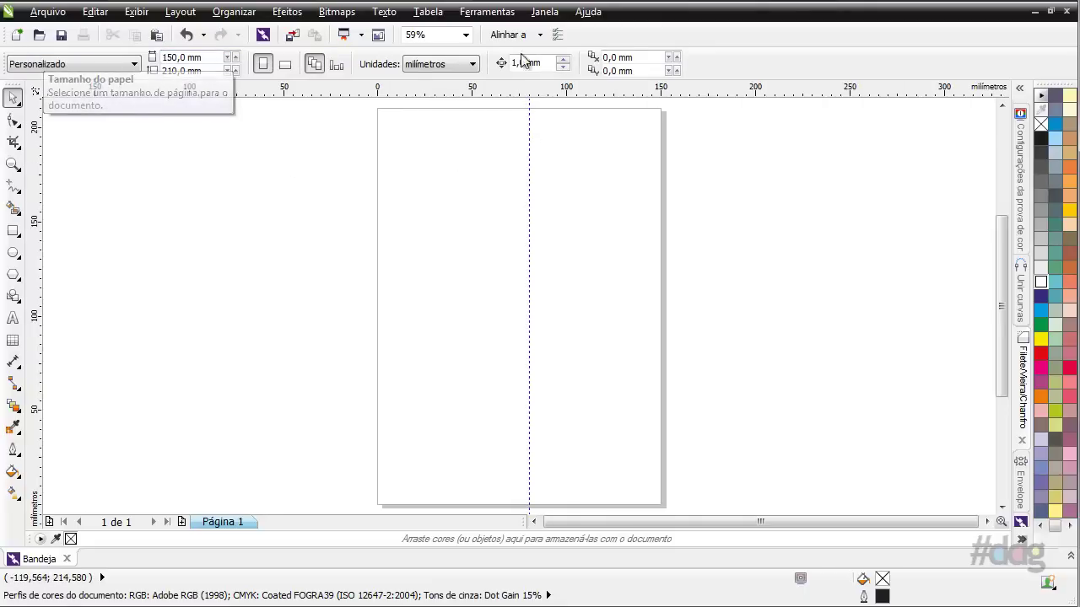
Step: Position the vertical guideline at X = 75 mm (150/2)
{"action": "left_click", "coordinate": [529, 133]}
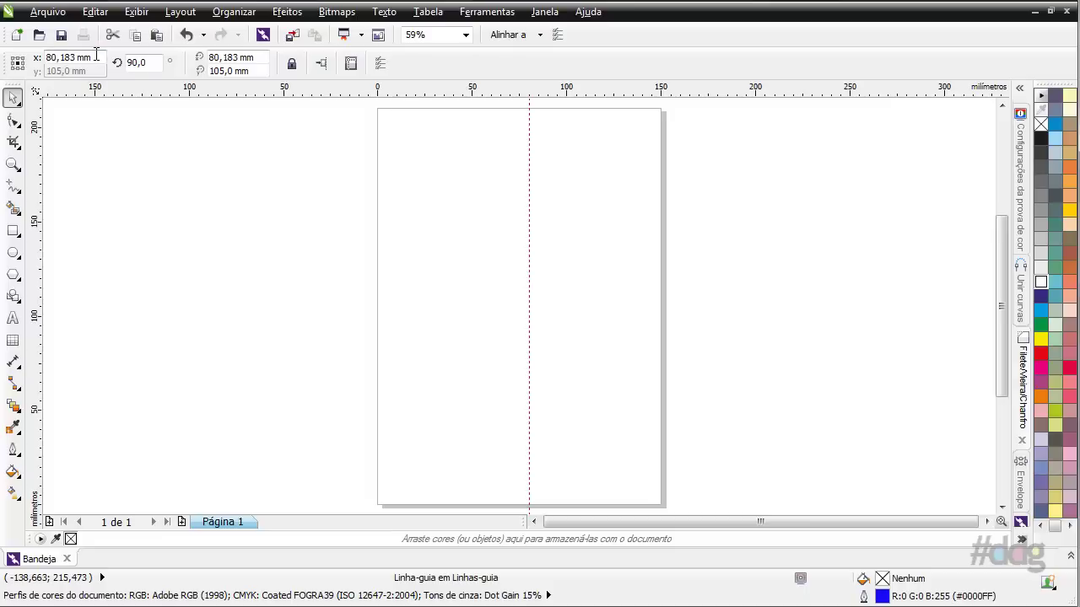
{"action": "double_click", "coordinate": [67, 57]}
{"action": "type", "text": "150/2"}
{"action": "key", "text": "Return"}
Step: Add a horizontal guideline and set its Y position to 105 mm (210/2)
{"action": "mouse_move", "coordinate": [379, 87]}
{"action": "left_mouse_down"}
{"action": "mouse_move", "coordinate": [474, 272]}
{"action": "mouse_move", "coordinate": [470, 265]}
{"action": "left_mouse_up"}
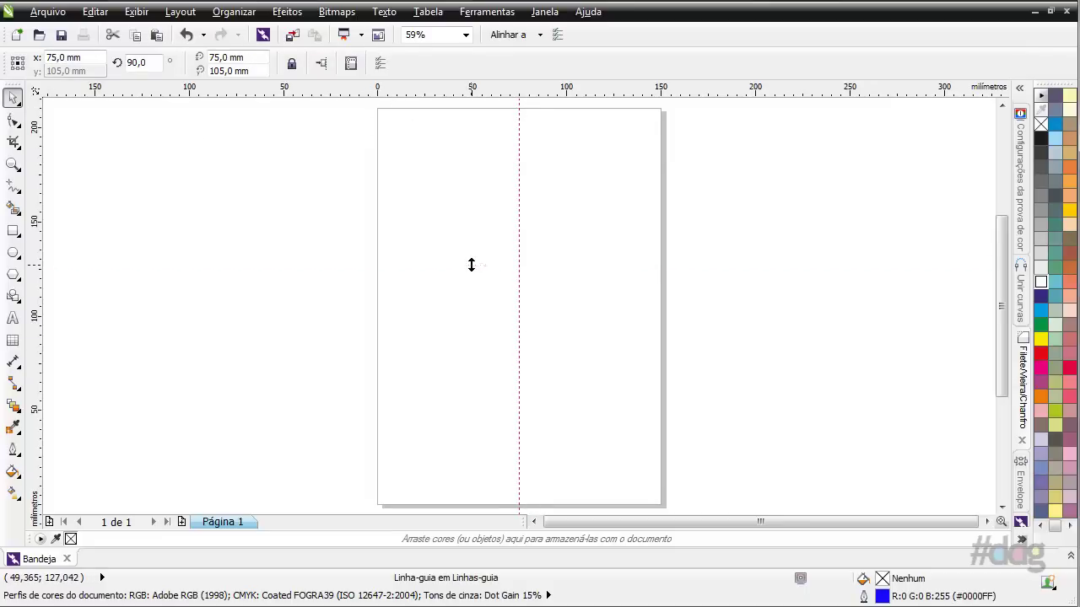
{"action": "left_click", "coordinate": [100, 70]}
{"action": "type", "text": "210/2"}
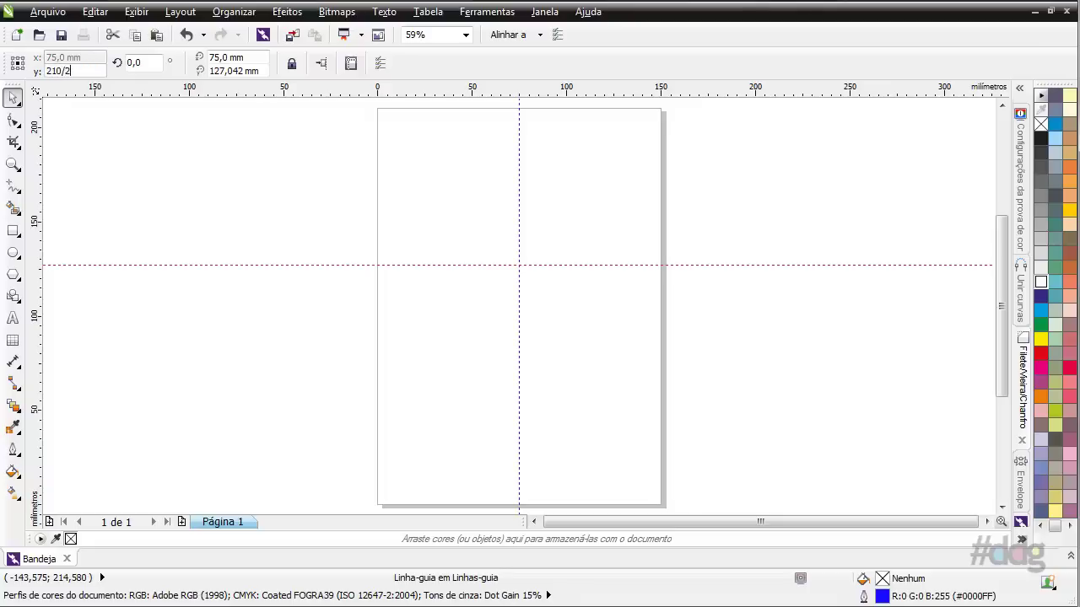
{"action": "key", "text": "Return"}
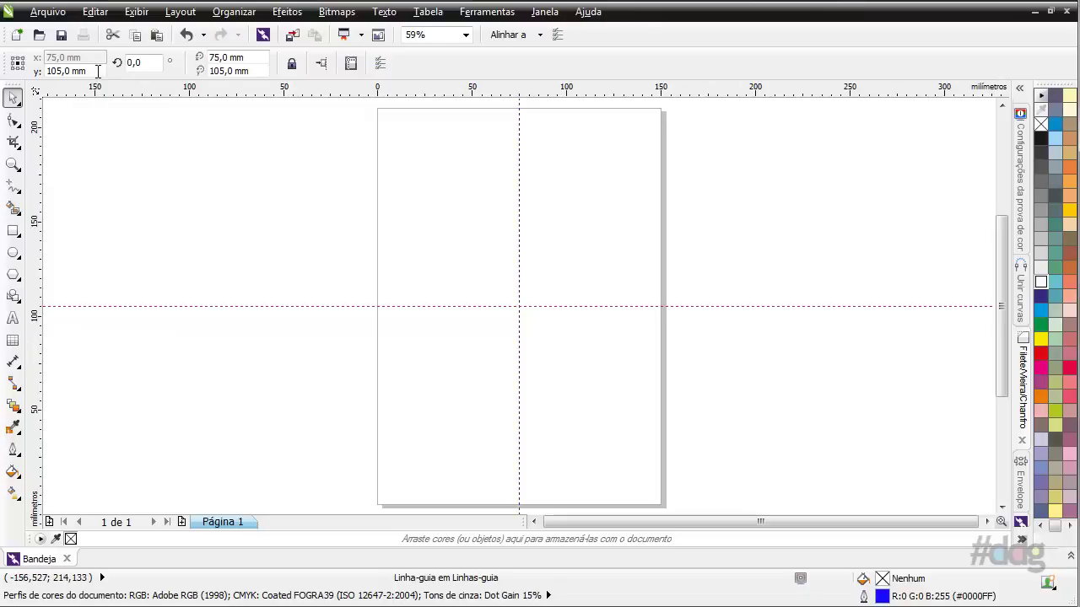
Step: Move the existing horizontal guideline to Y = 70 mm
{"action": "left_click_drag", "start_coordinate": [88, 71], "coordinate": [34, 70]}
{"action": "type", "text": "210/3"}
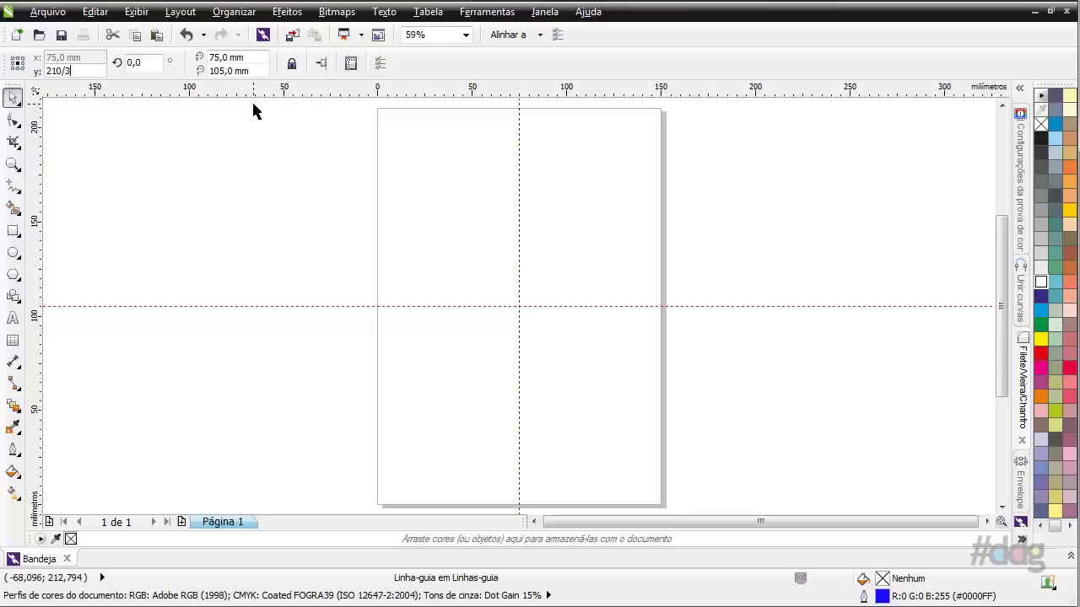
{"action": "key", "text": "Return"}
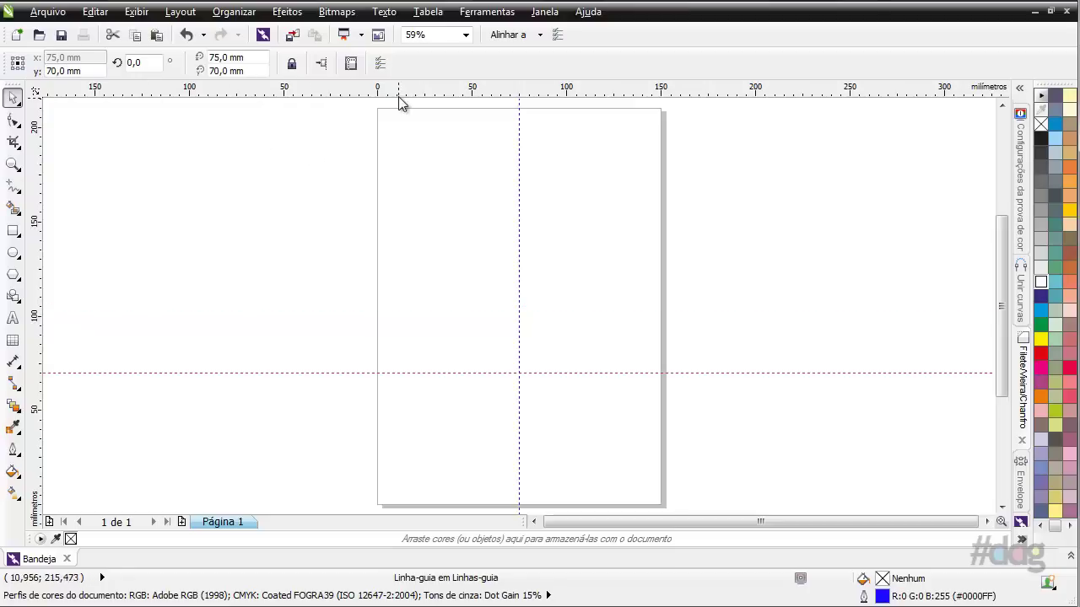
Step: Add another horizontal guideline at Y = 140 mm (70*2)
{"action": "left_click_drag", "start_coordinate": [400, 93], "coordinate": [422, 253]}
{"action": "left_click", "coordinate": [97, 70]}
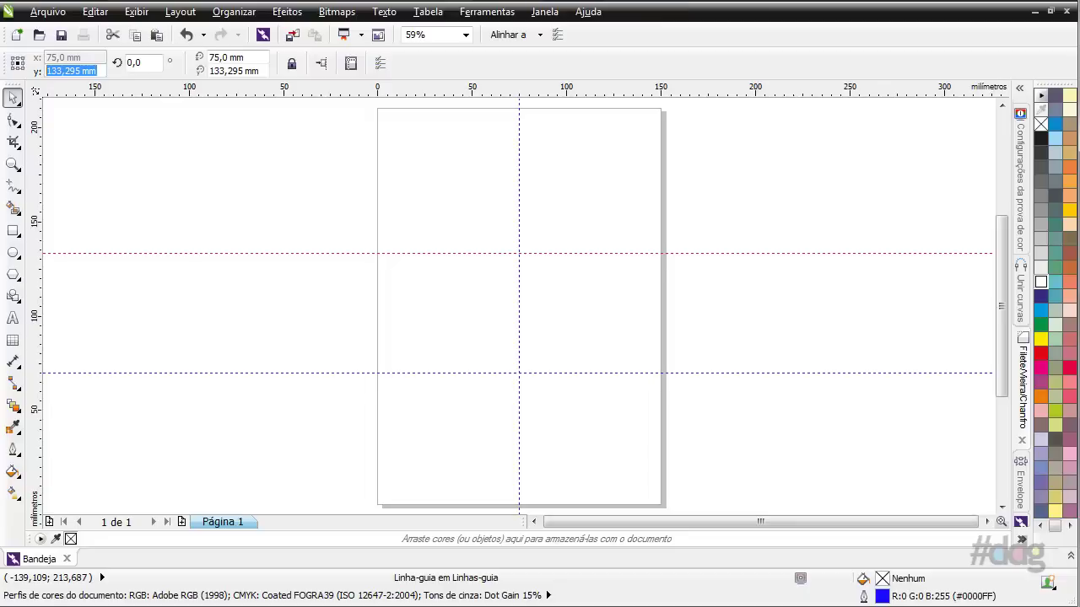
{"action": "type", "text": "70*2"}
{"action": "key", "text": "Return"}
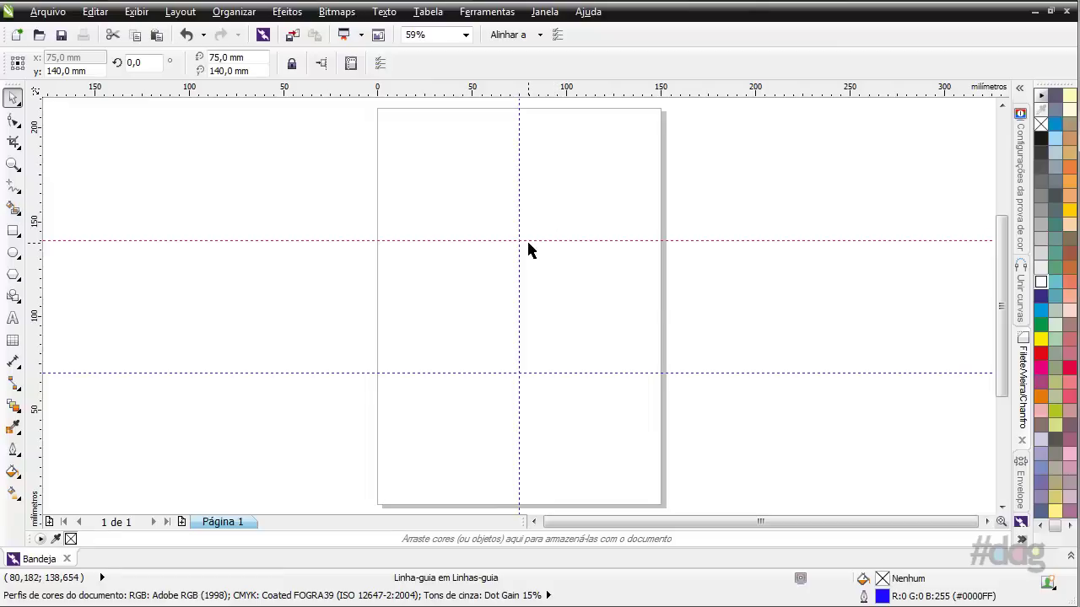
Step: Switch to the open drawing Sem título-1 from the Janela menu
{"action": "left_click", "coordinate": [551, 14]}
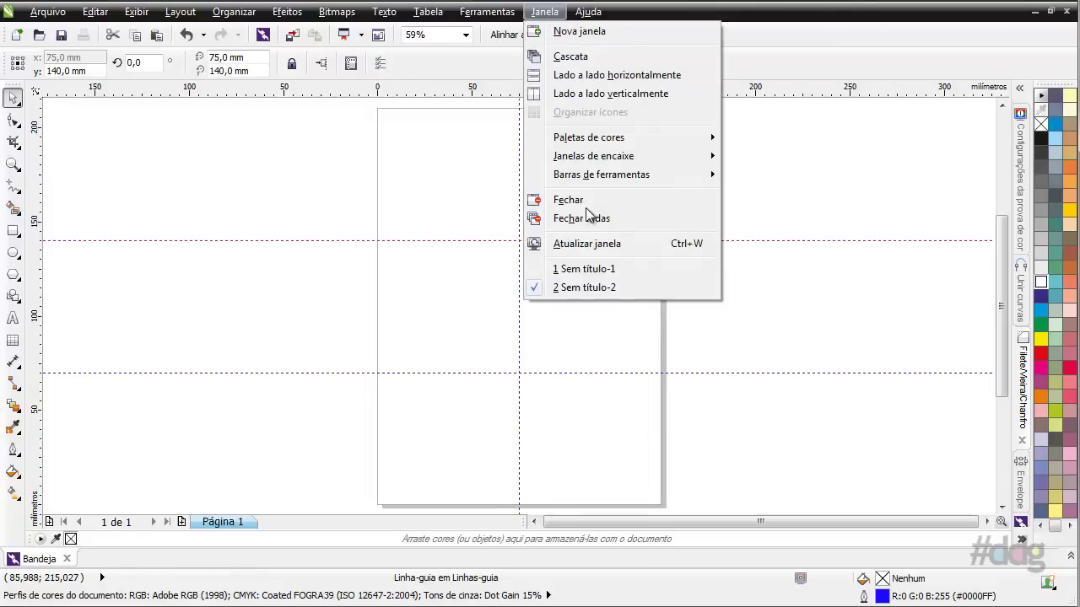
{"action": "left_click", "coordinate": [585, 267]}
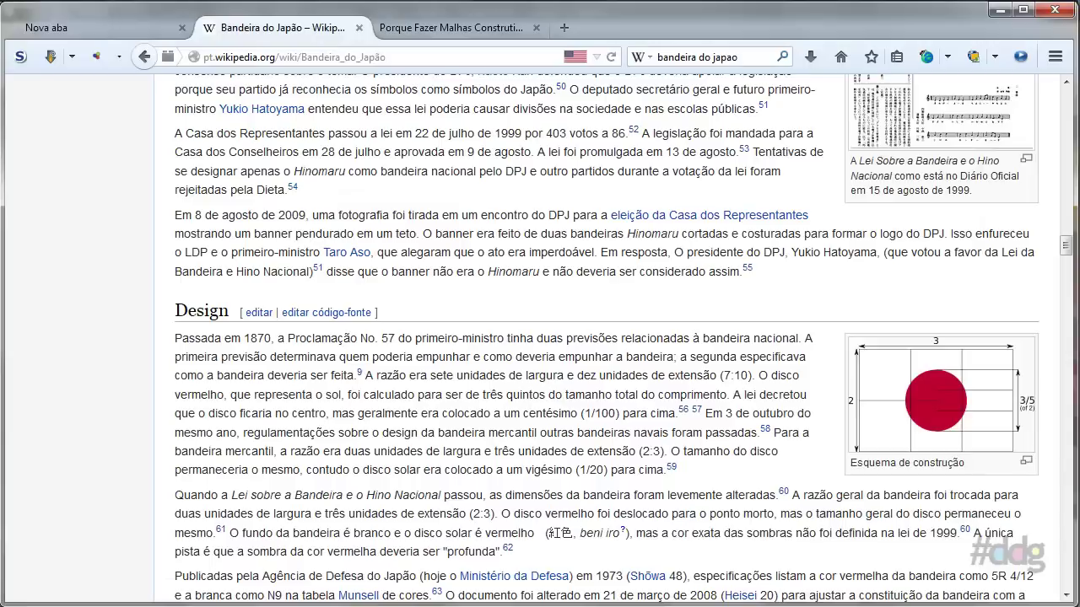
Step: In the Sebastiany construction-grid article, highlight the paragraph starting 'O quarto e principal ponto'
{"action": "left_click", "coordinate": [446, 29]}
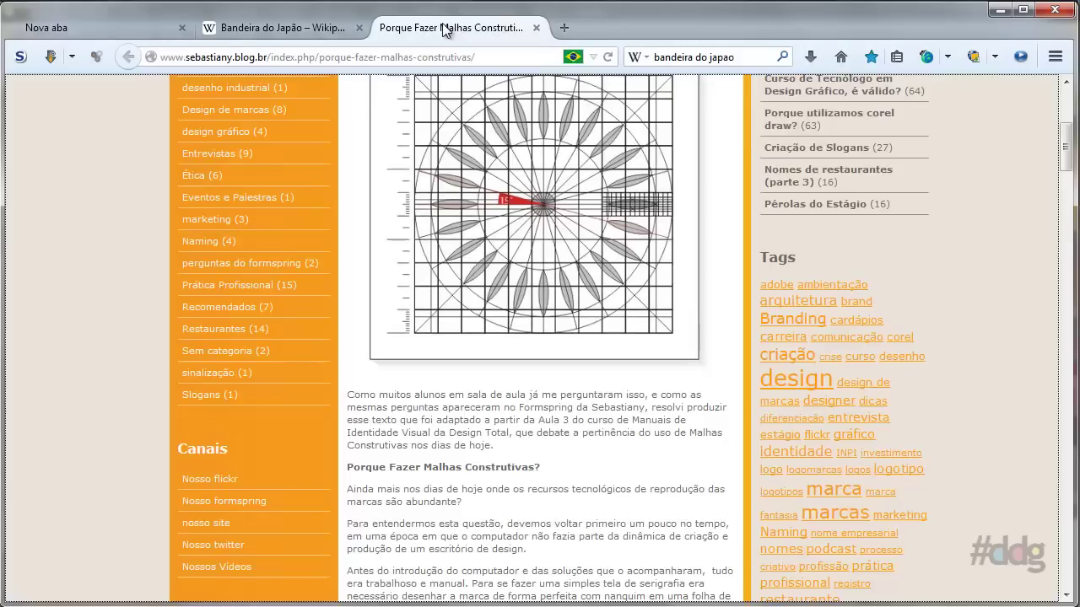
{"action": "left_click_drag", "start_coordinate": [1067, 159], "coordinate": [1069, 122]}
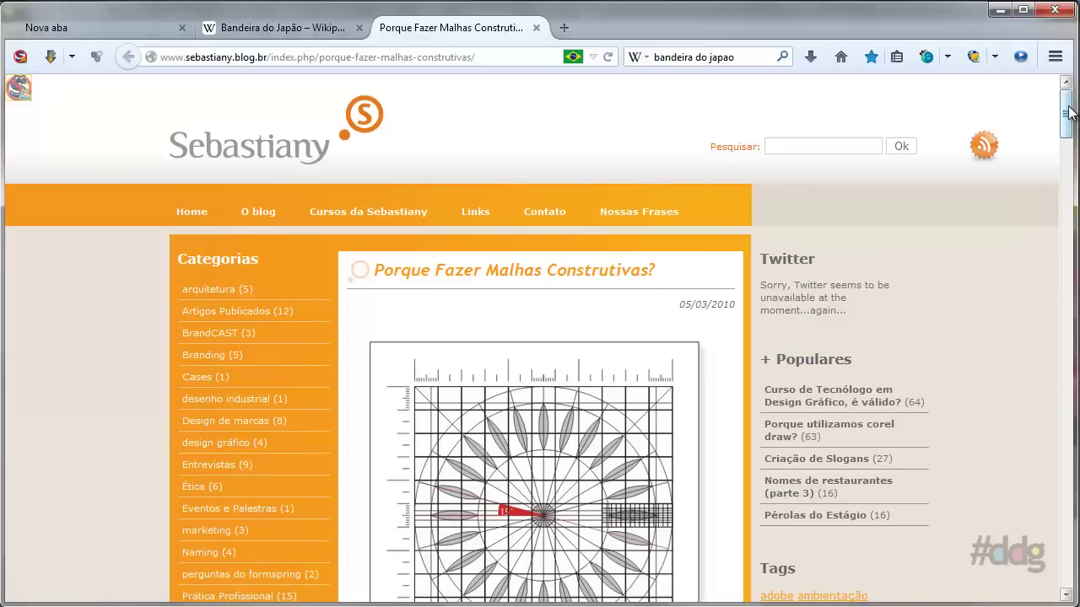
{"action": "left_click_drag", "start_coordinate": [1068, 112], "coordinate": [1068, 380]}
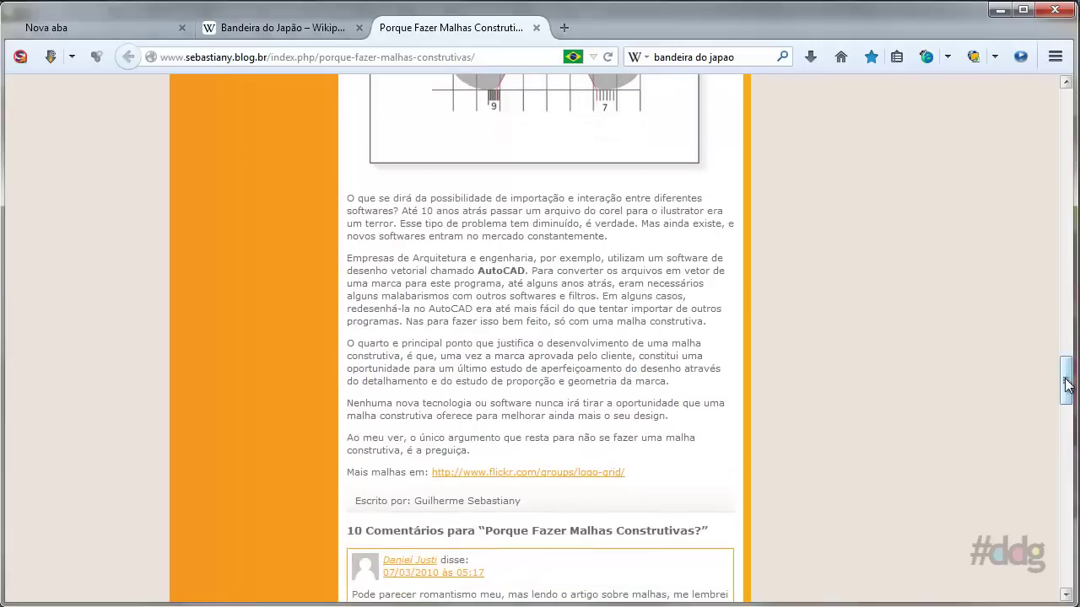
{"action": "mouse_move", "coordinate": [1066, 379]}
{"action": "left_mouse_down"}
{"action": "mouse_move", "coordinate": [1067, 229]}
{"action": "mouse_move", "coordinate": [1053, 140]}
{"action": "mouse_move", "coordinate": [1020, 375]}
{"action": "left_mouse_up"}
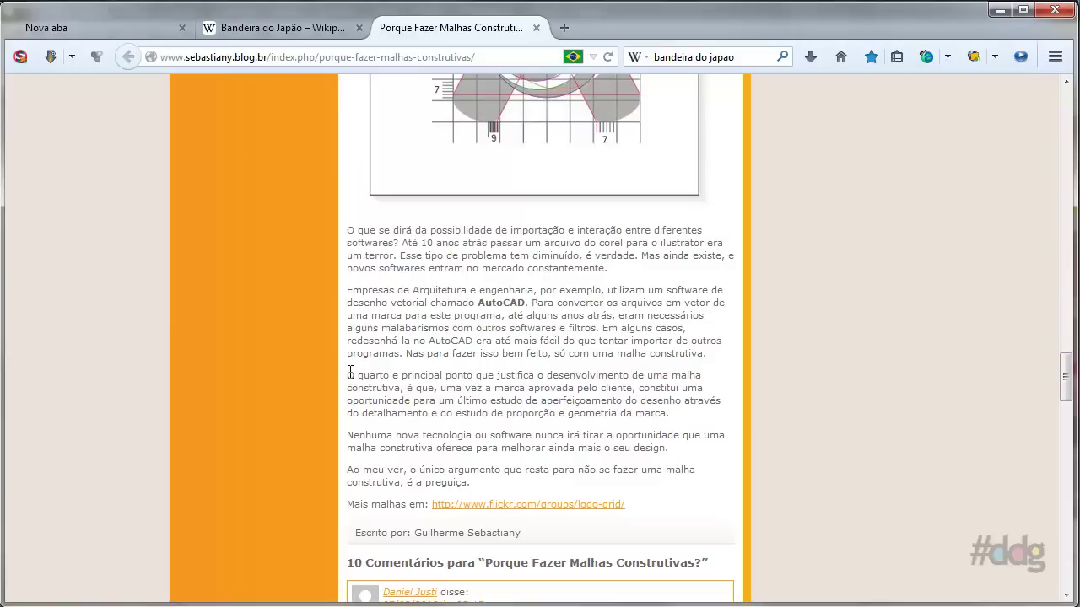
{"action": "left_click_drag", "start_coordinate": [350, 371], "coordinate": [613, 397]}
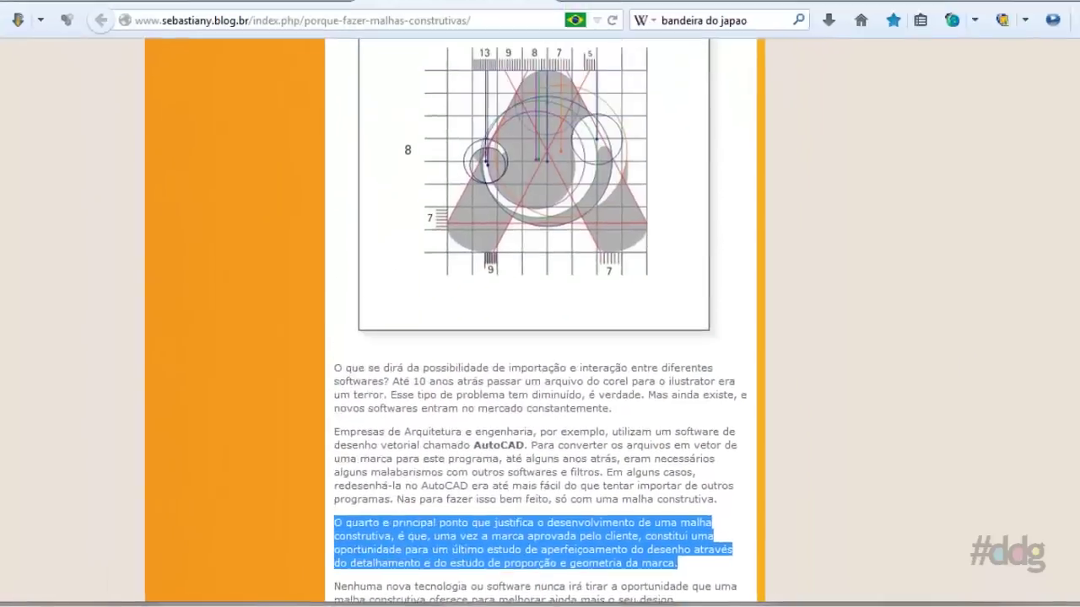
{"action": "scroll", "coordinate": [1063, 358], "scroll_direction": "up", "scroll_amount": 3}
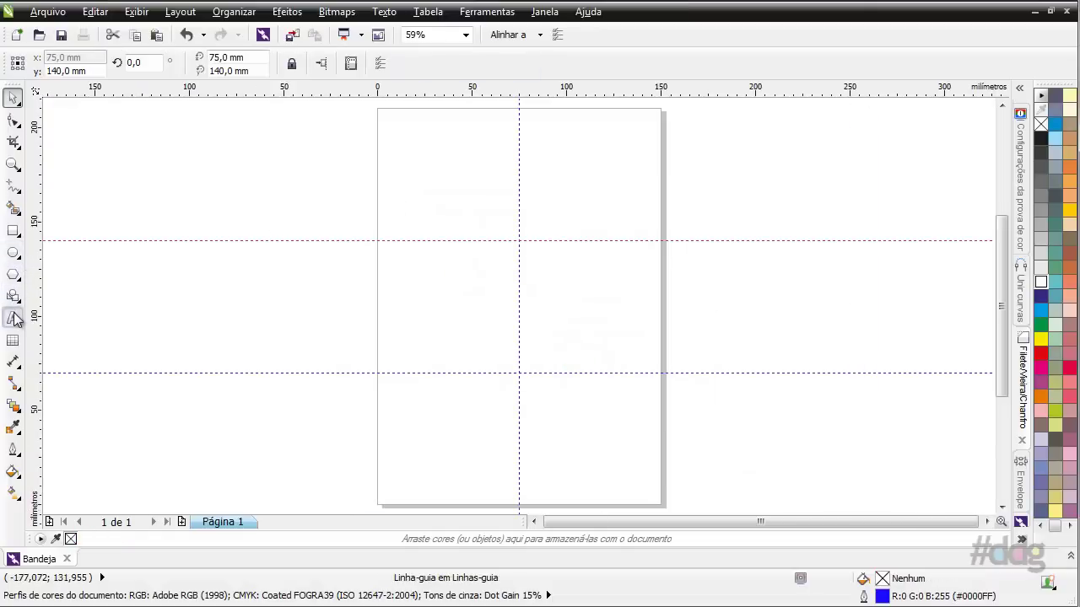
Step: Type a capital Arial A, centre it on the page, and enlarge it between the guidelines
{"action": "left_click", "coordinate": [13, 317]}
{"action": "left_click", "coordinate": [539, 311]}
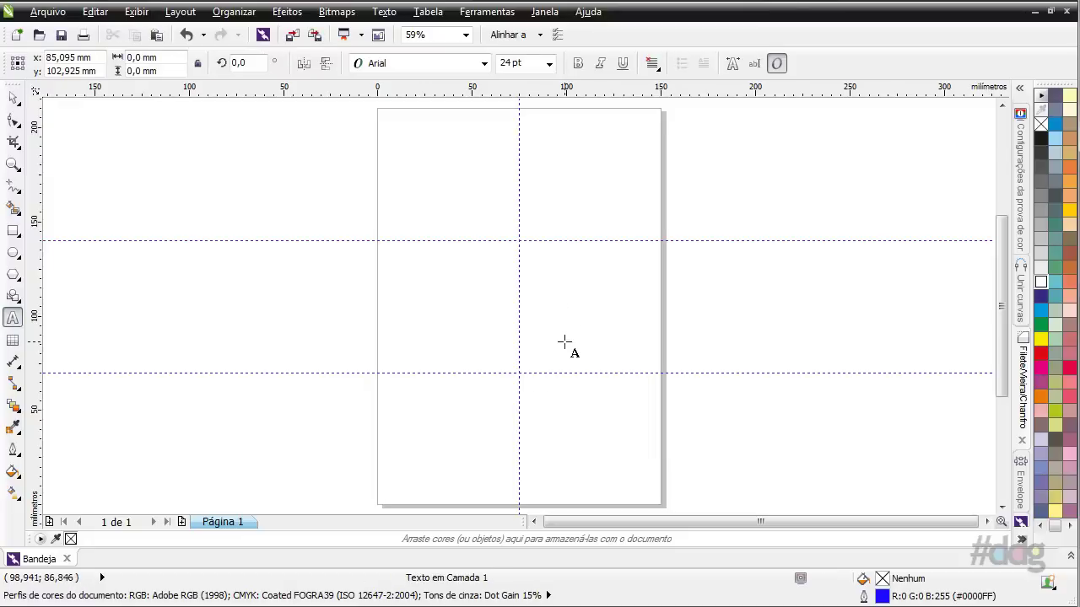
{"action": "type", "text": "a"}
{"action": "key", "text": "BackSpace"}
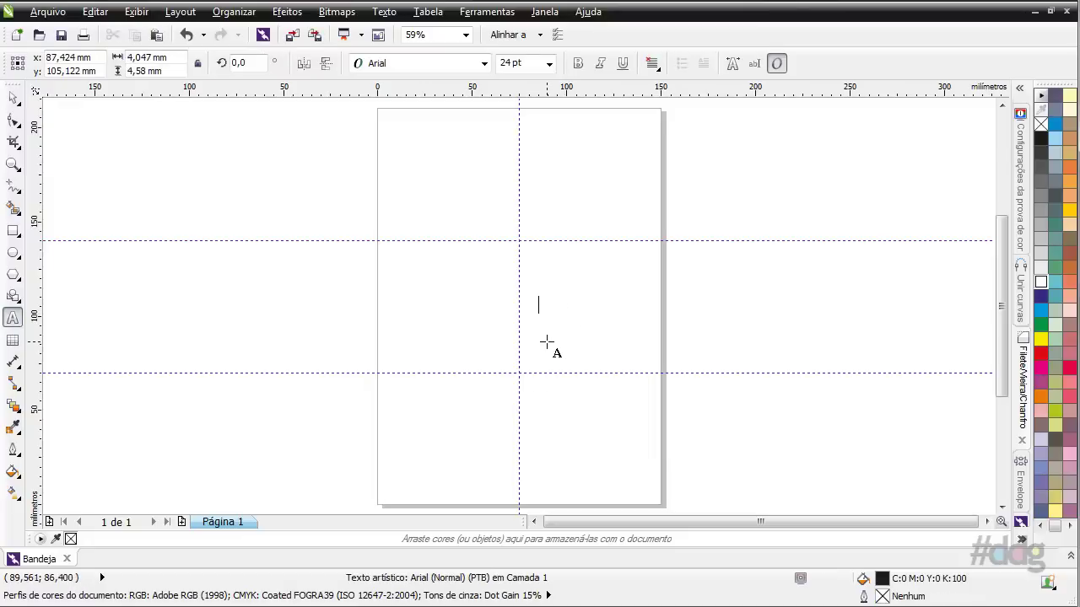
{"action": "type", "text": "A"}
{"action": "left_click", "coordinate": [12, 99]}
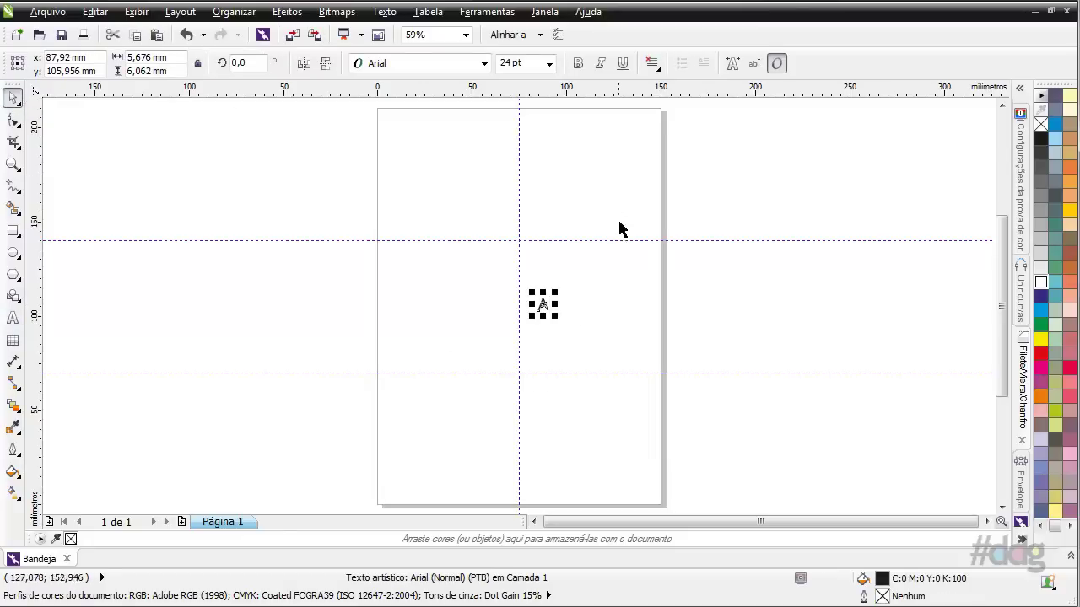
{"action": "key", "text": "p"}
{"action": "left_click_drag", "start_coordinate": [531, 318], "coordinate": [578, 368]}
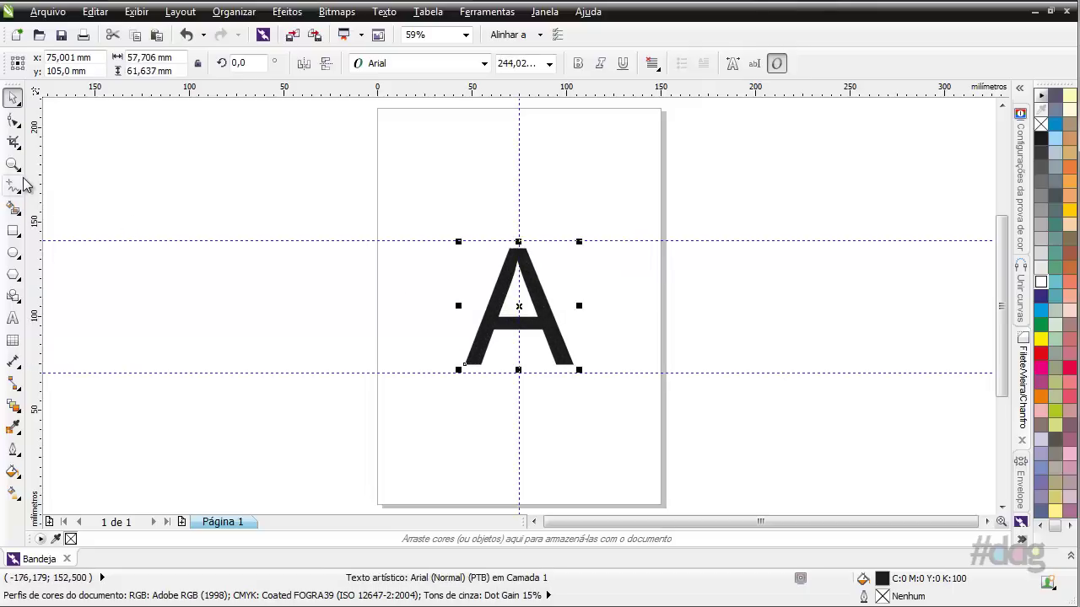
Step: Draw a small circle on the A's right stroke and trim the letter with it, keeping the circle
{"action": "left_click", "coordinate": [13, 251]}
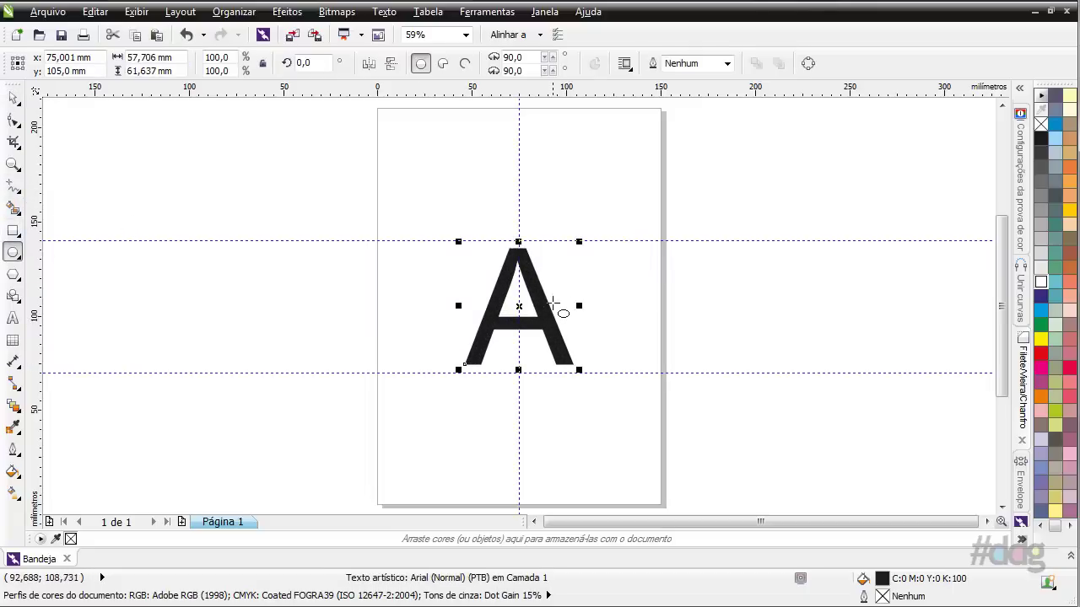
{"action": "left_click_drag", "start_coordinate": [557, 306], "coordinate": [567, 314]}
{"action": "key", "text": "space"}
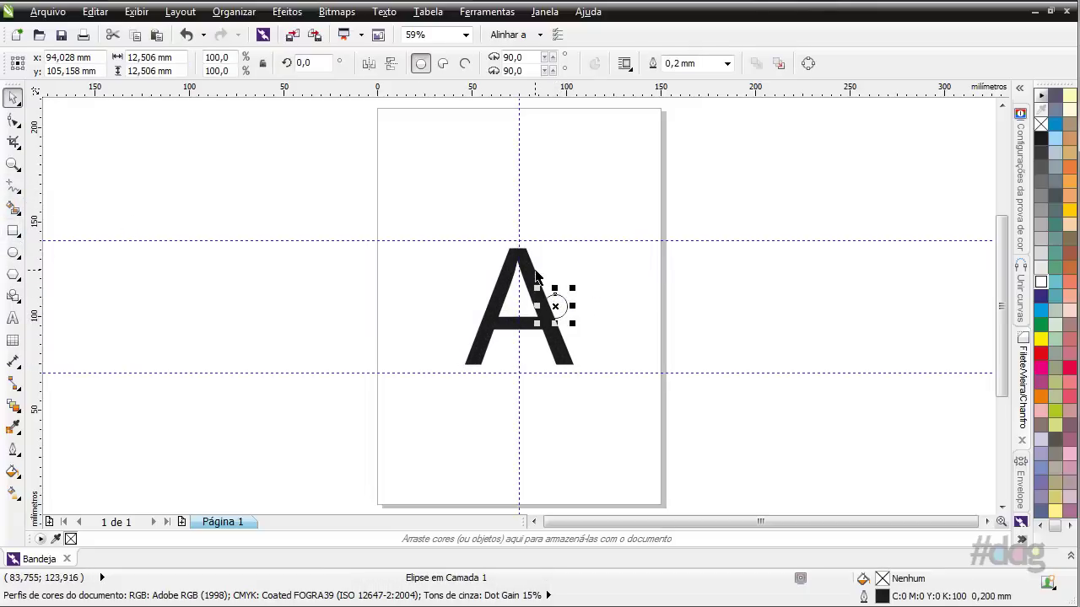
{"action": "left_click", "coordinate": [540, 280], "text": "shift"}
{"action": "left_click", "coordinate": [546, 65]}
{"action": "left_click", "coordinate": [560, 304]}
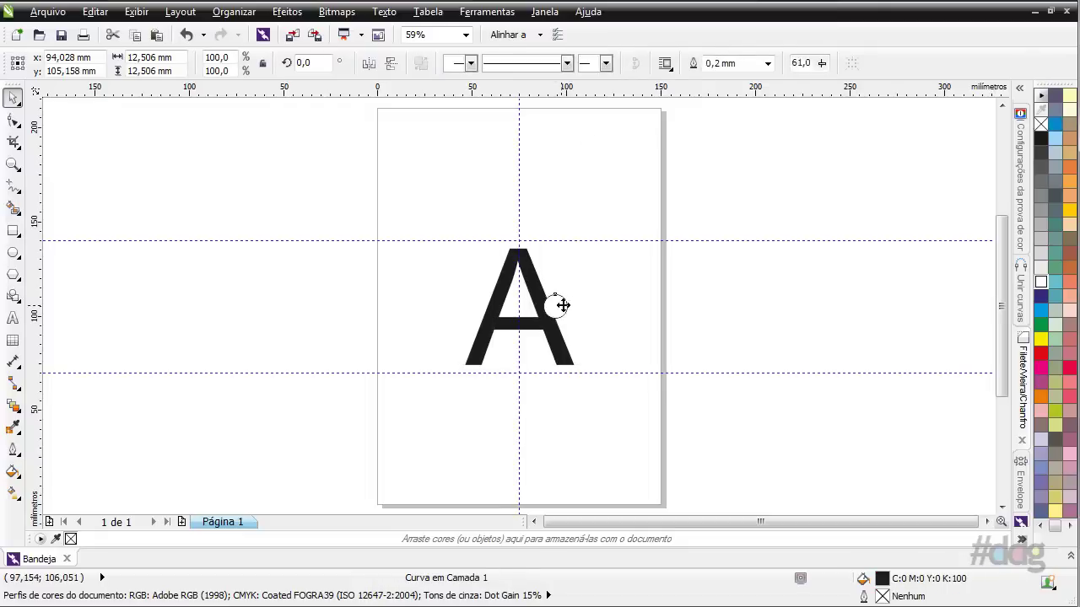
{"action": "key", "text": "Delete"}
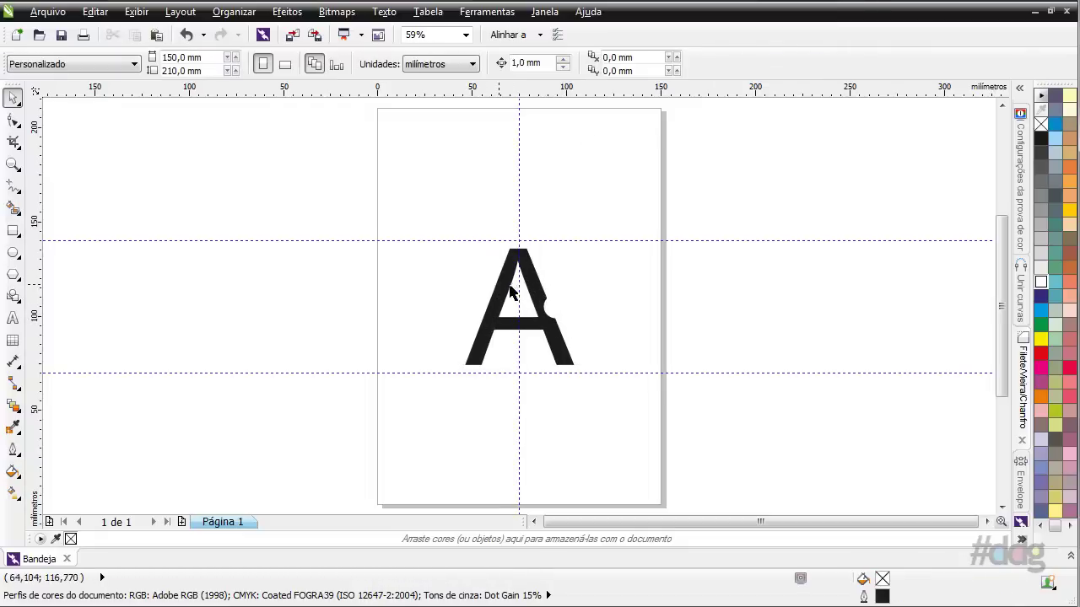
{"action": "key", "text": "ctrl+z"}
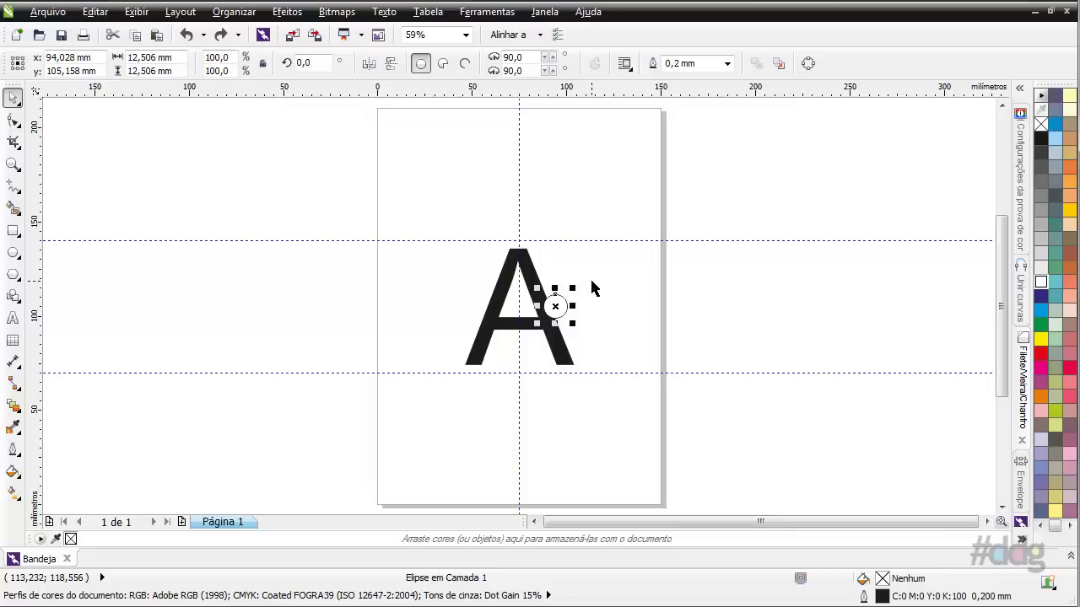
Step: Zoom in closely on the letter A and its circle, then zoom back out
{"action": "left_click_drag", "start_coordinate": [621, 243], "coordinate": [446, 366]}
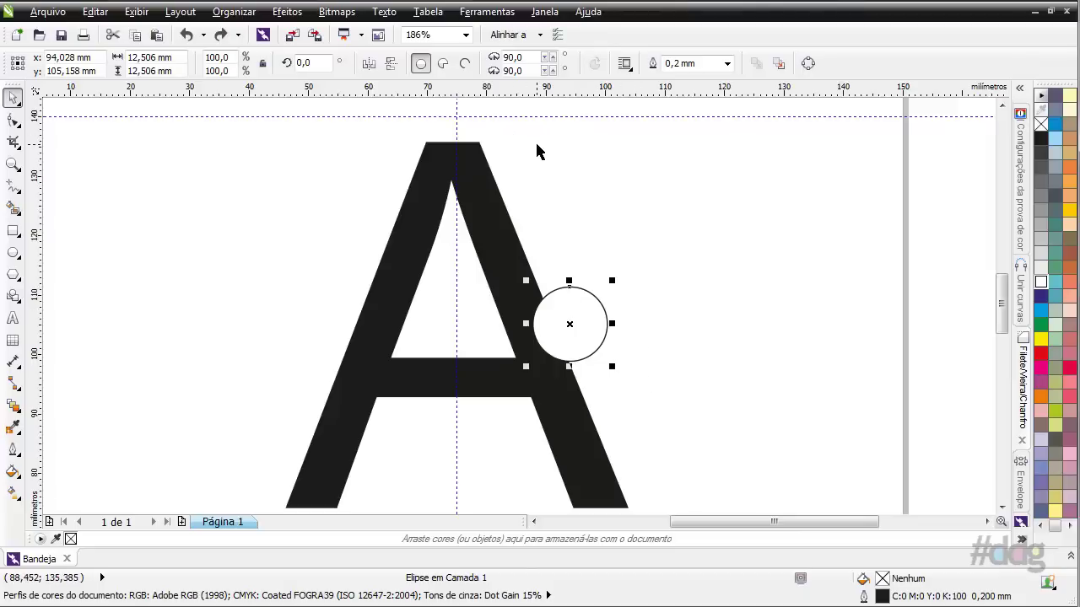
{"action": "scroll", "coordinate": [537, 156], "scroll_direction": "up", "scroll_amount": 1}
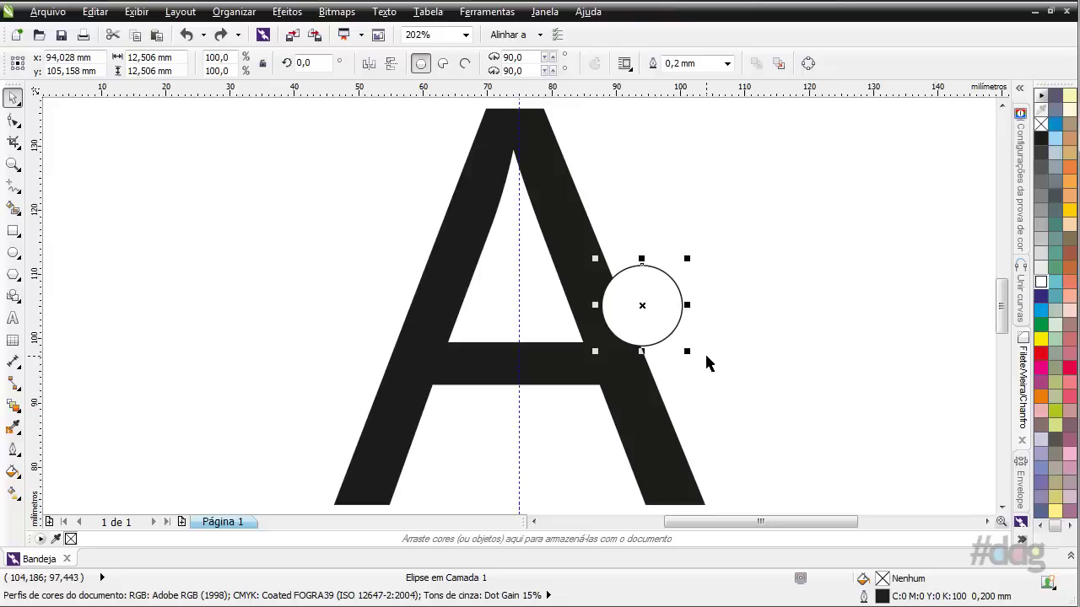
{"action": "key", "text": "shift+F4"}
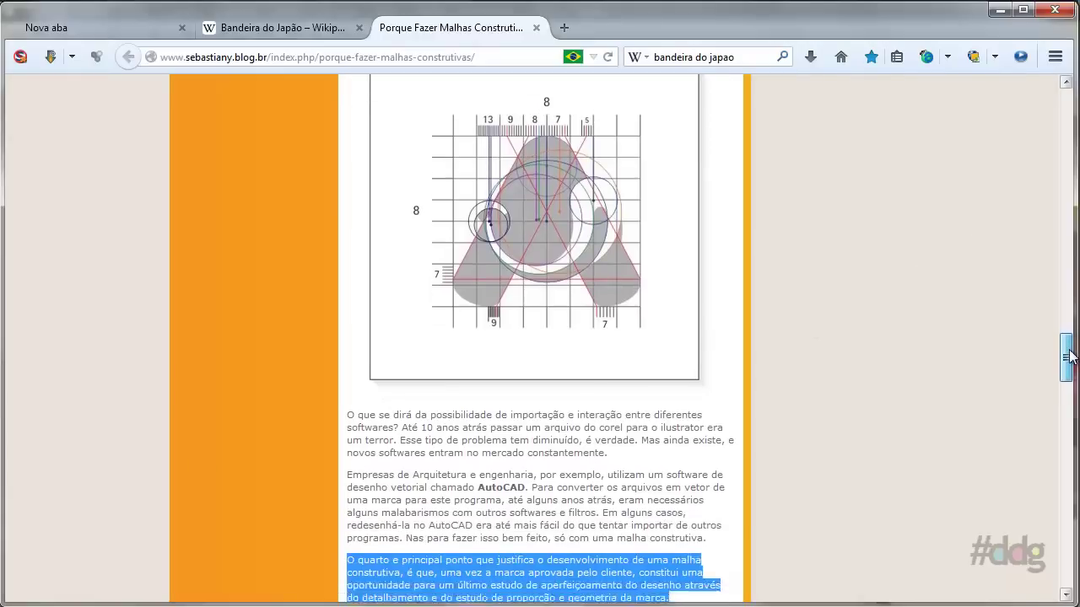
Step: Scroll back up to the top of the 'Porque Fazer Malhas Construtivas?' article
{"action": "mouse_move", "coordinate": [1064, 342]}
{"action": "left_mouse_down"}
{"action": "mouse_move", "coordinate": [1076, 336]}
{"action": "mouse_move", "coordinate": [1067, 118]}
{"action": "left_mouse_up"}
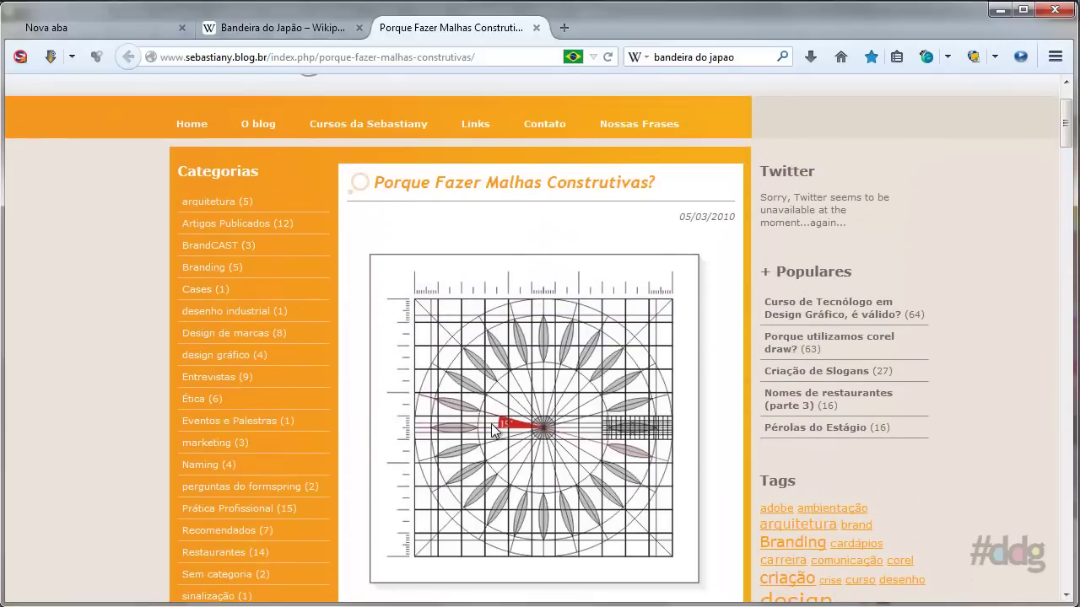